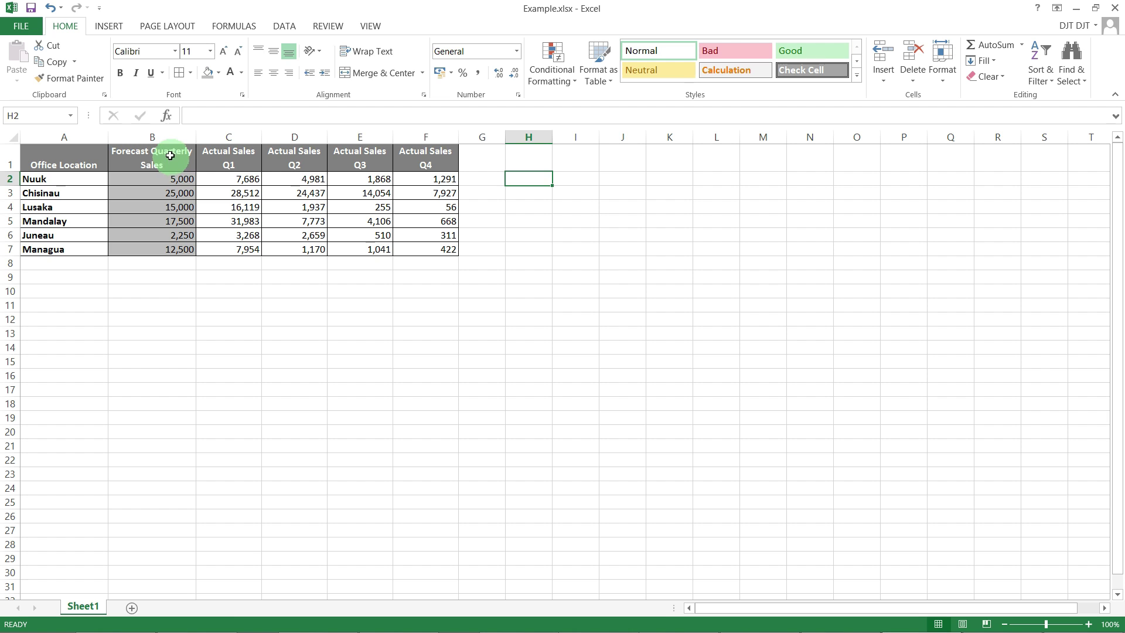
- Select the Forecast column and the Actual Sales Q1–Q4 columns to review the table
left_click(164, 137)
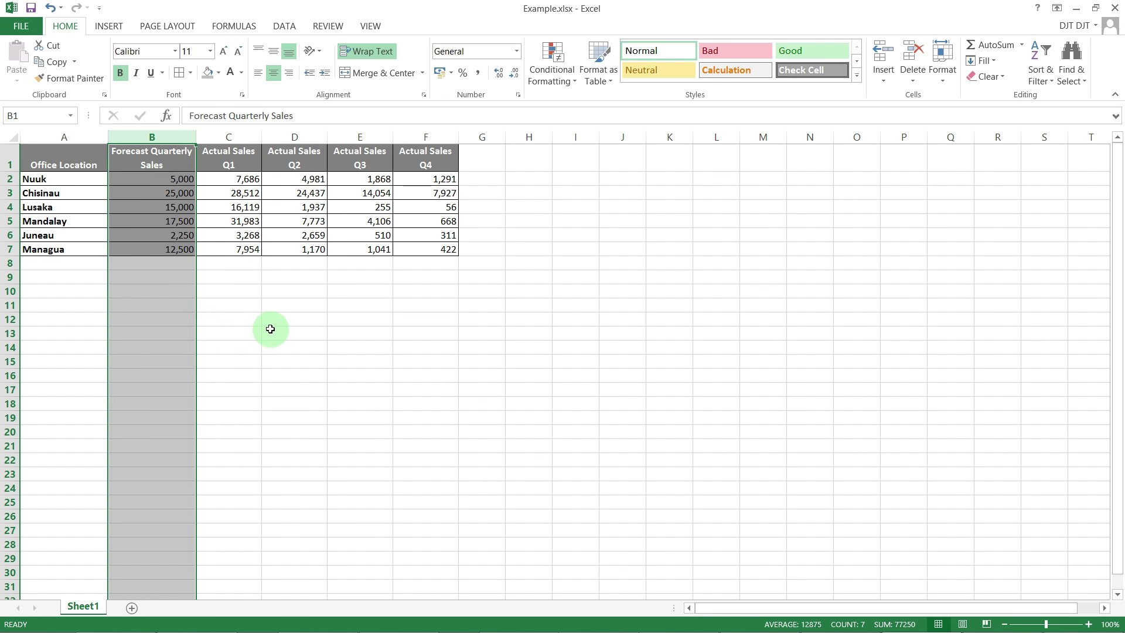
left_click(239, 138)
left_click_drag(240, 137, 436, 137)
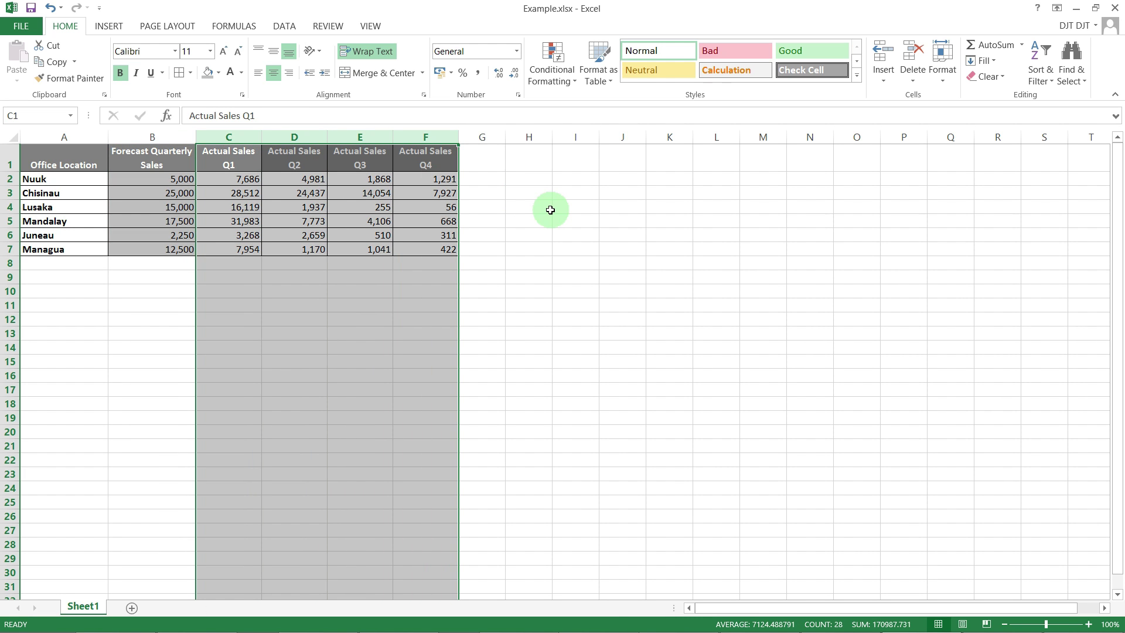
left_click(550, 210)
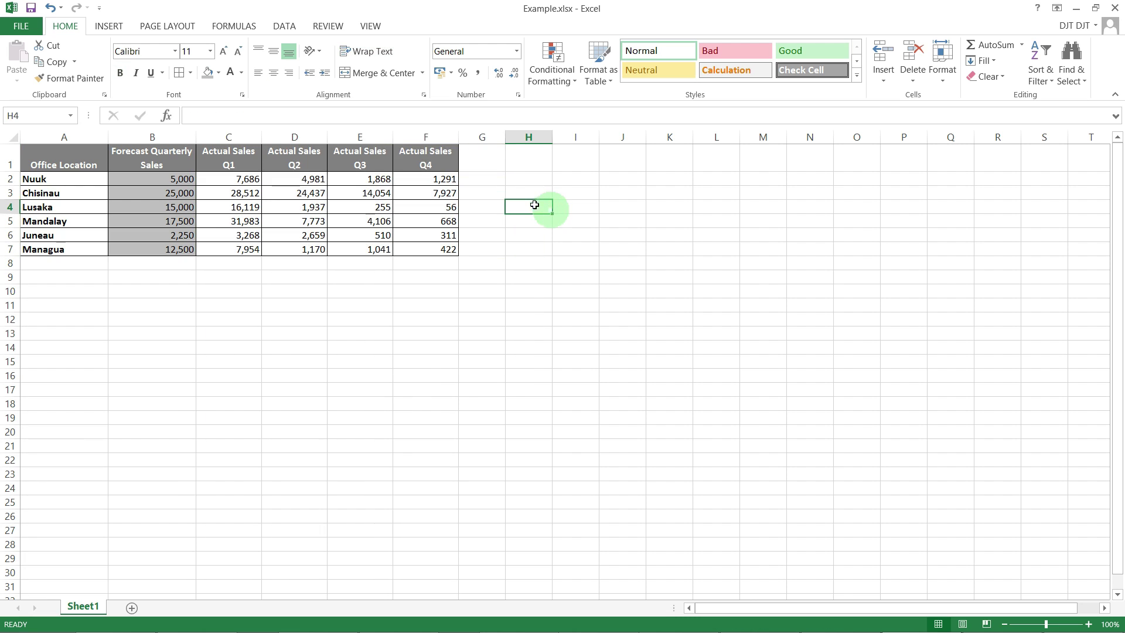
left_click(485, 177)
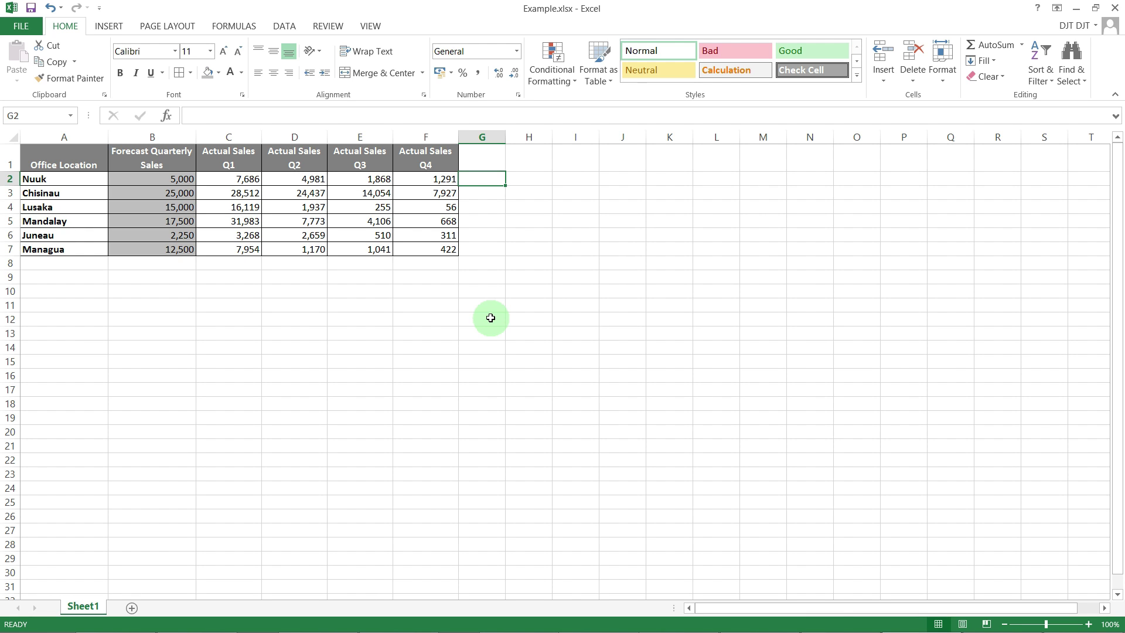
- Enter 'Actual vs Forecast Q1' in G1, autofit column G, and fill headers through J1
left_click(481, 157)
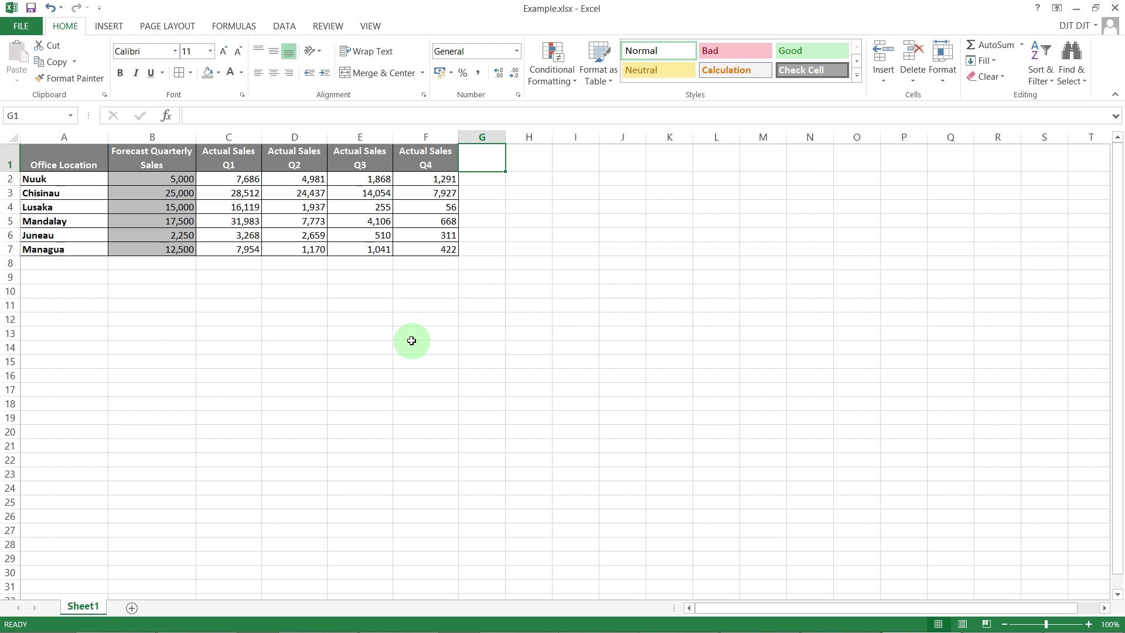
type("Act")
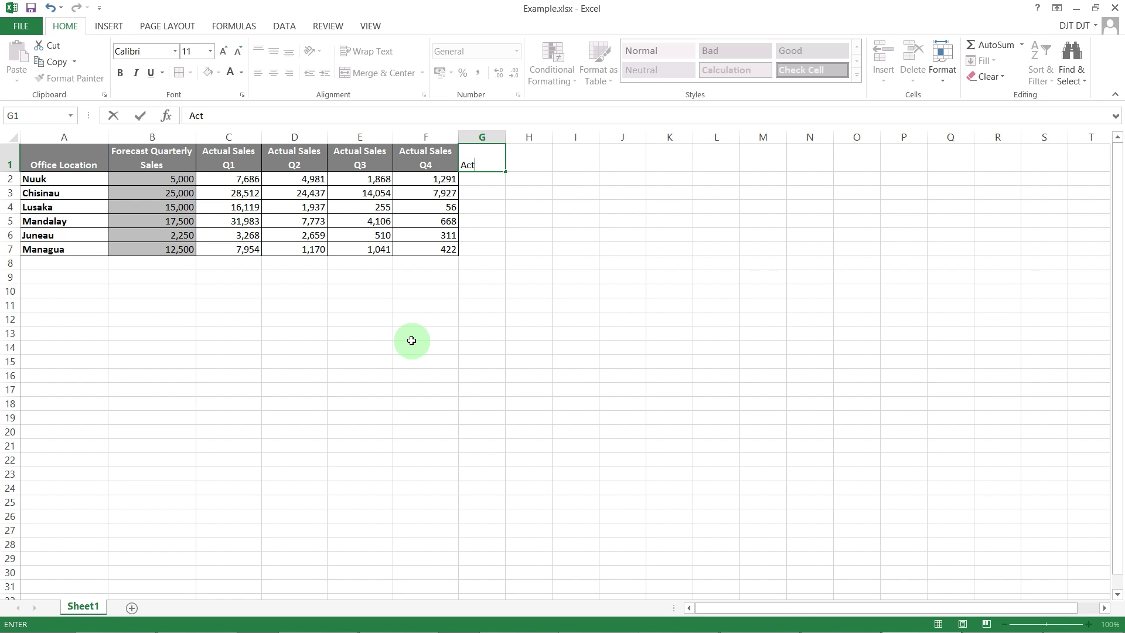
type("ual vs Forecast ")
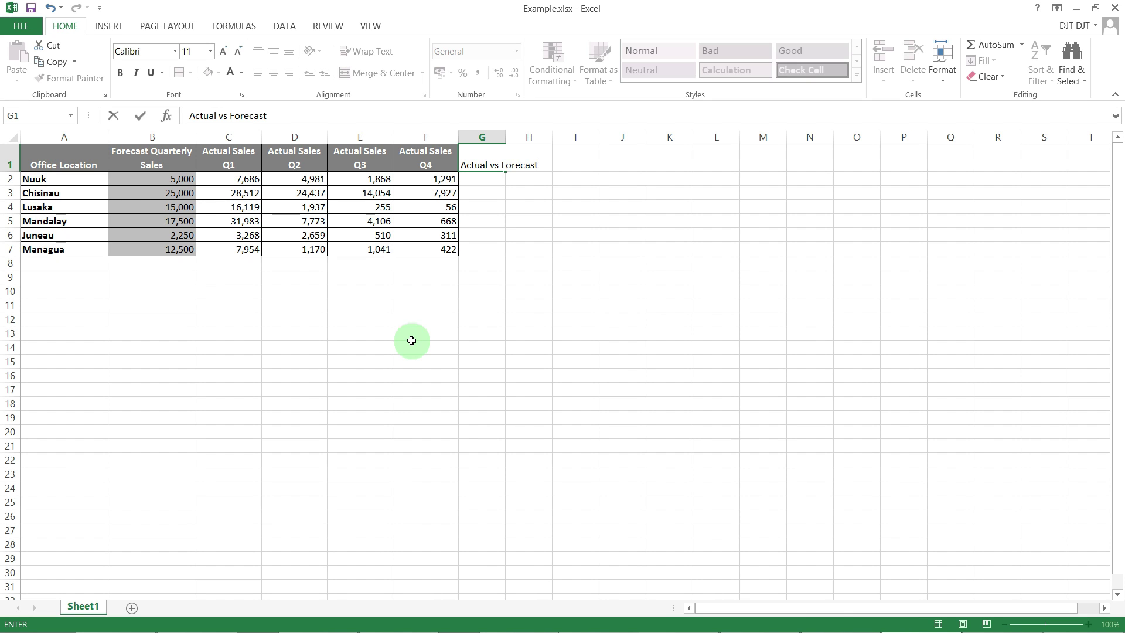
type("Q1")
key("Return")
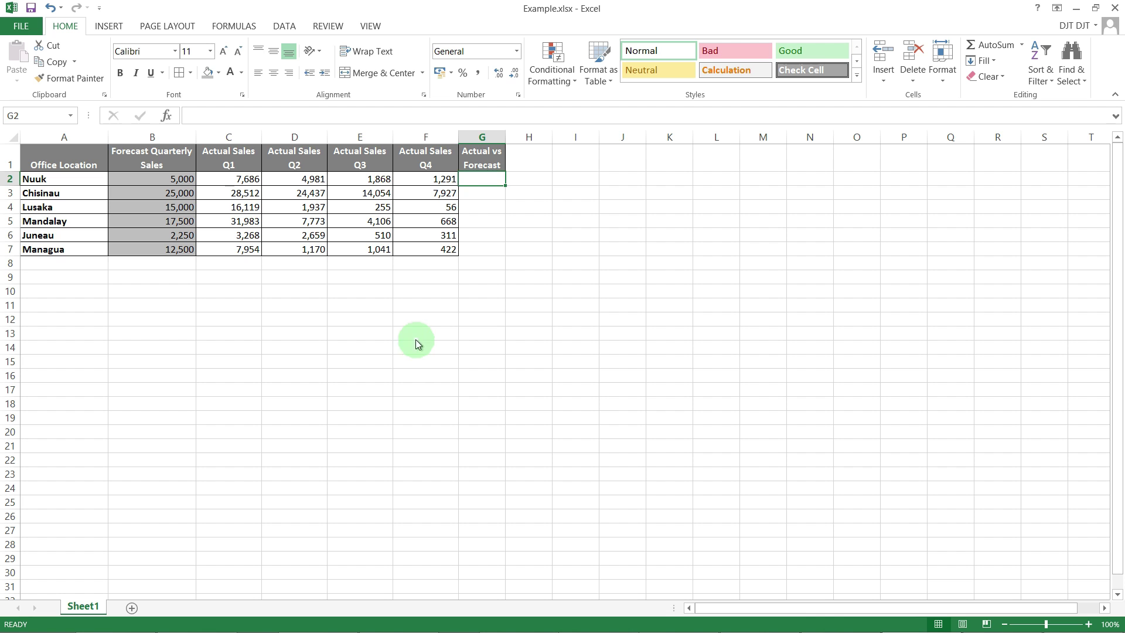
double_click(506, 137)
left_click(531, 155)
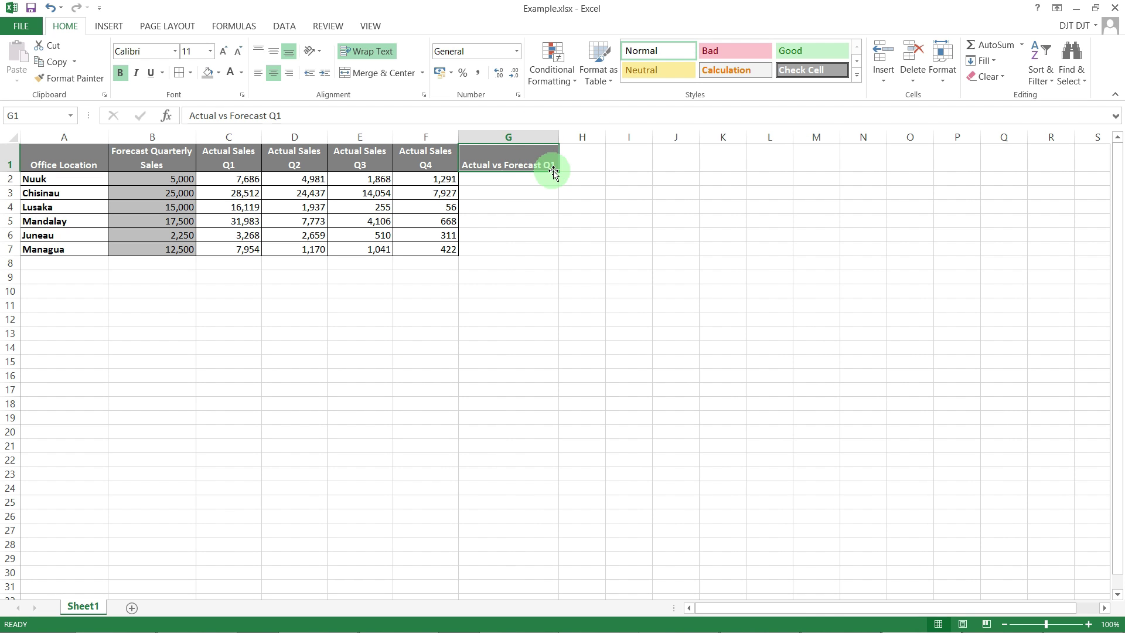
left_click_drag(558, 170, 697, 177)
- Set columns G through J to one equal width of about 15.89
left_click_drag(502, 139, 683, 135)
left_click_drag(558, 138, 549, 137)
left_click(435, 337)
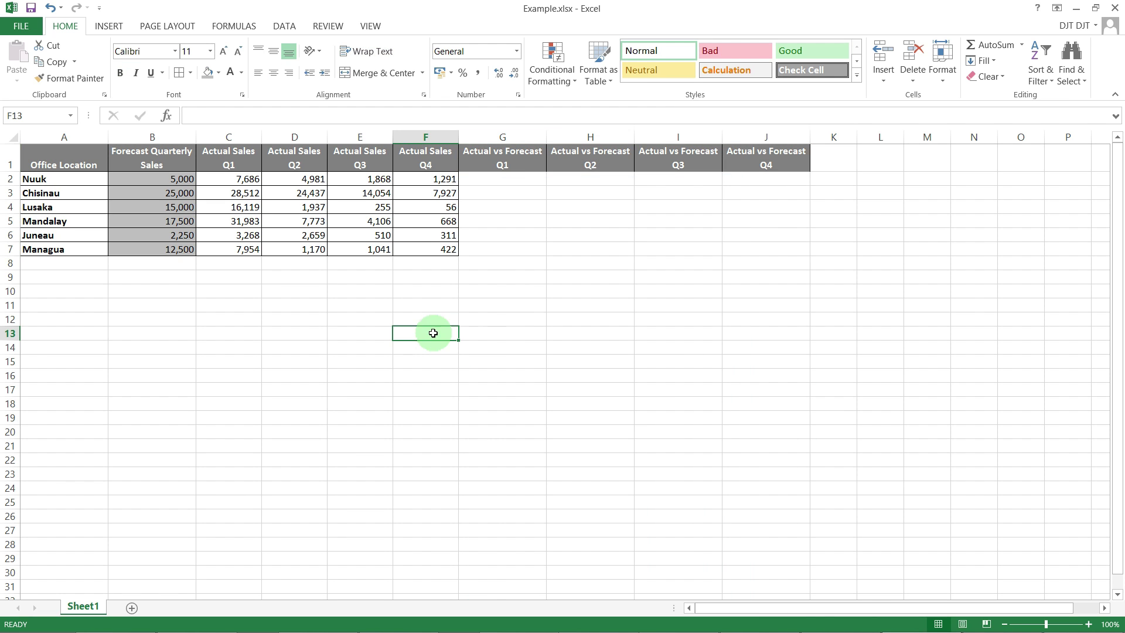
left_click(506, 183)
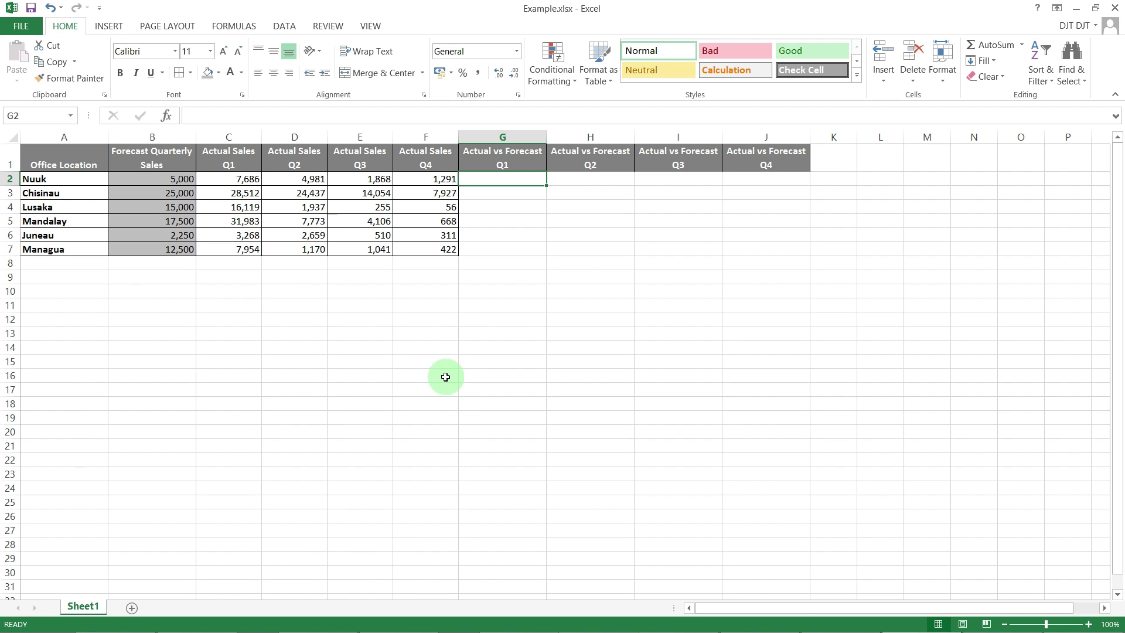
- Enter =IF(C2>B2,"Good","Bad") in G2, so Nuuk's Q1 shows Good
type("=")
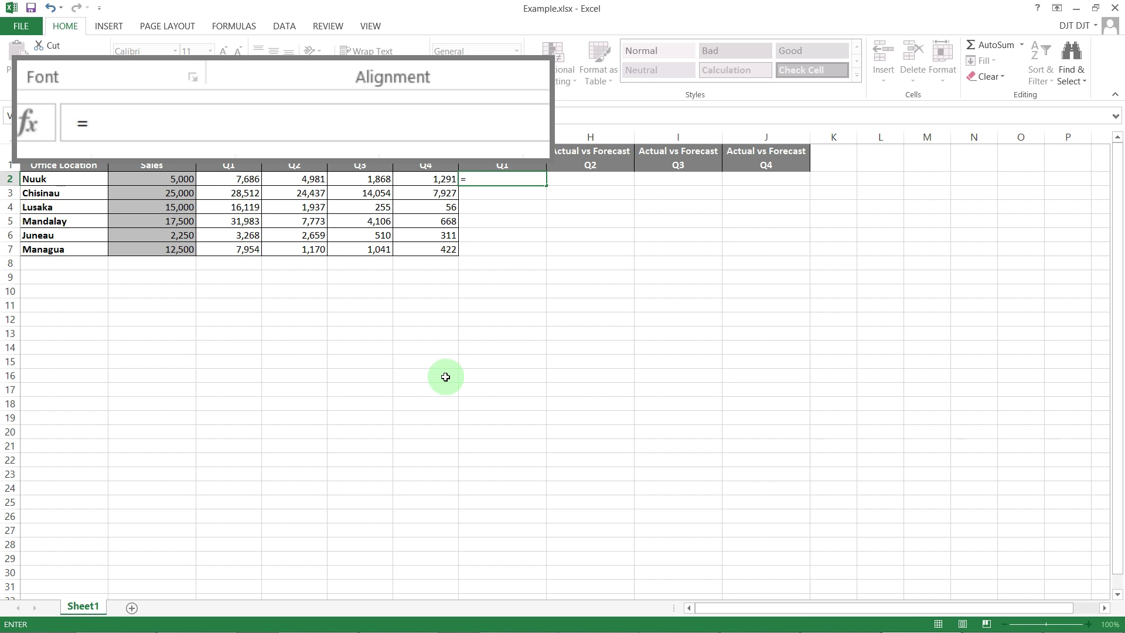
type("if")
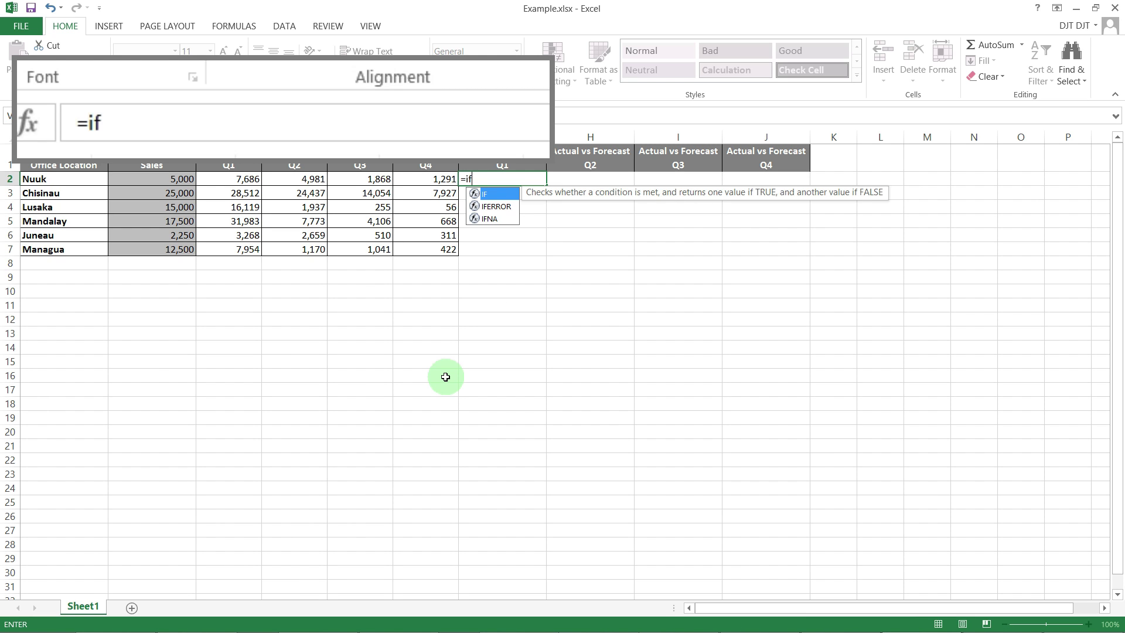
type("(")
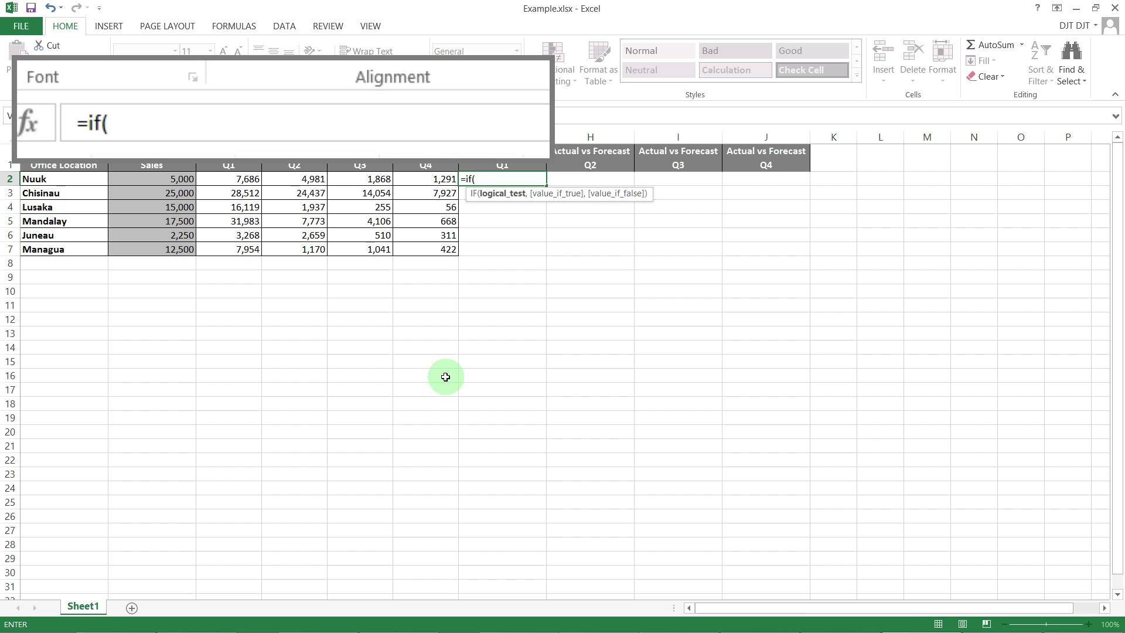
left_click(228, 185)
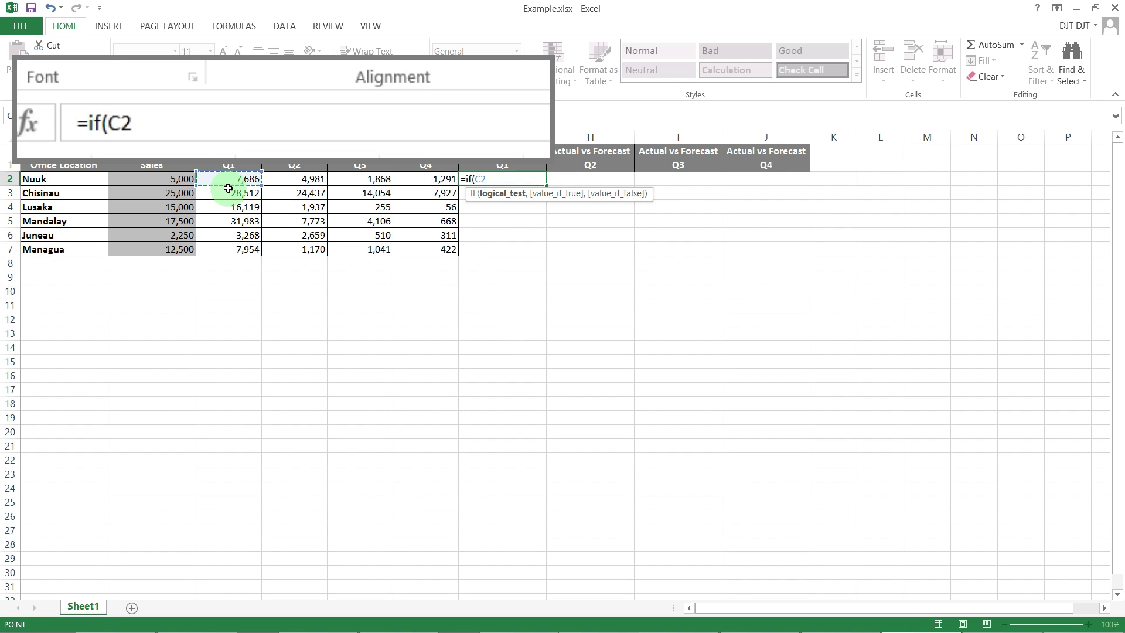
type(">")
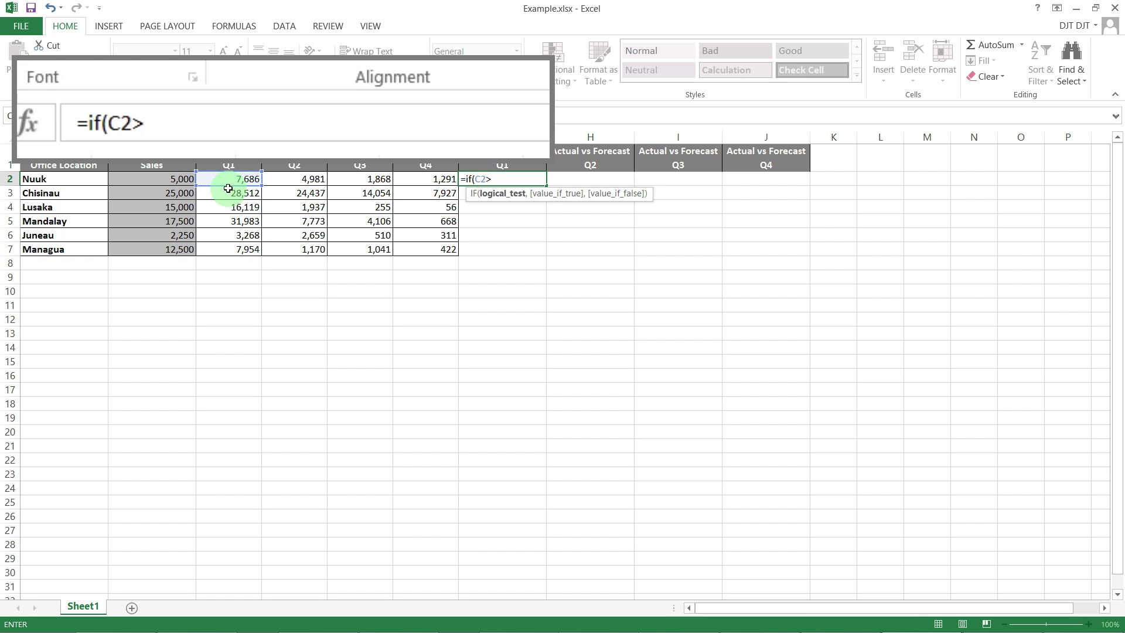
left_click(178, 179)
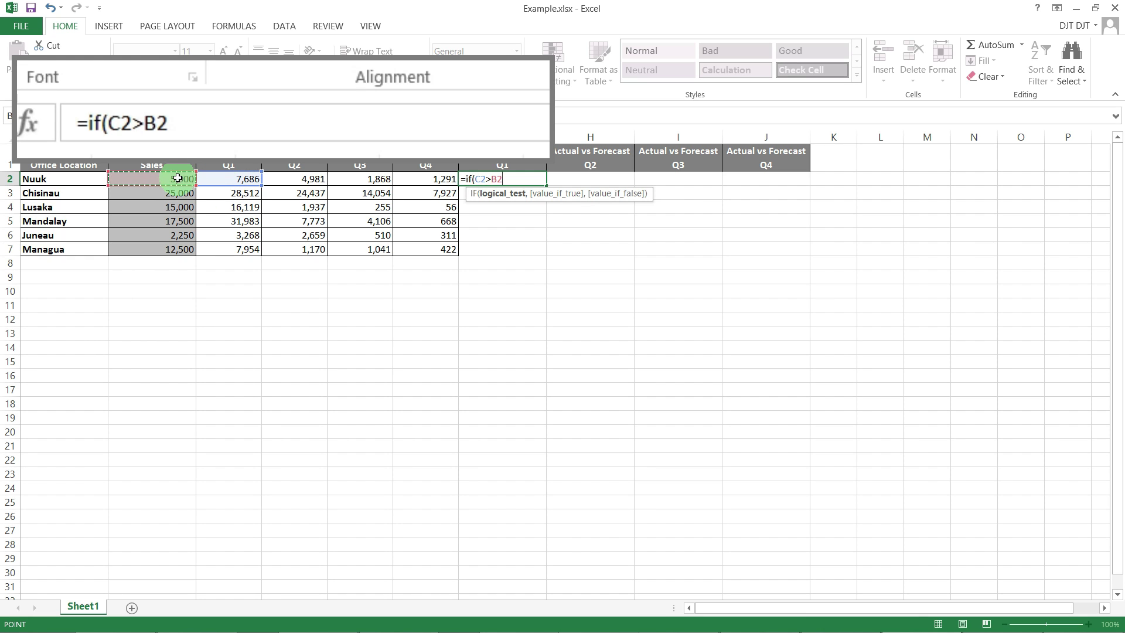
type(",")
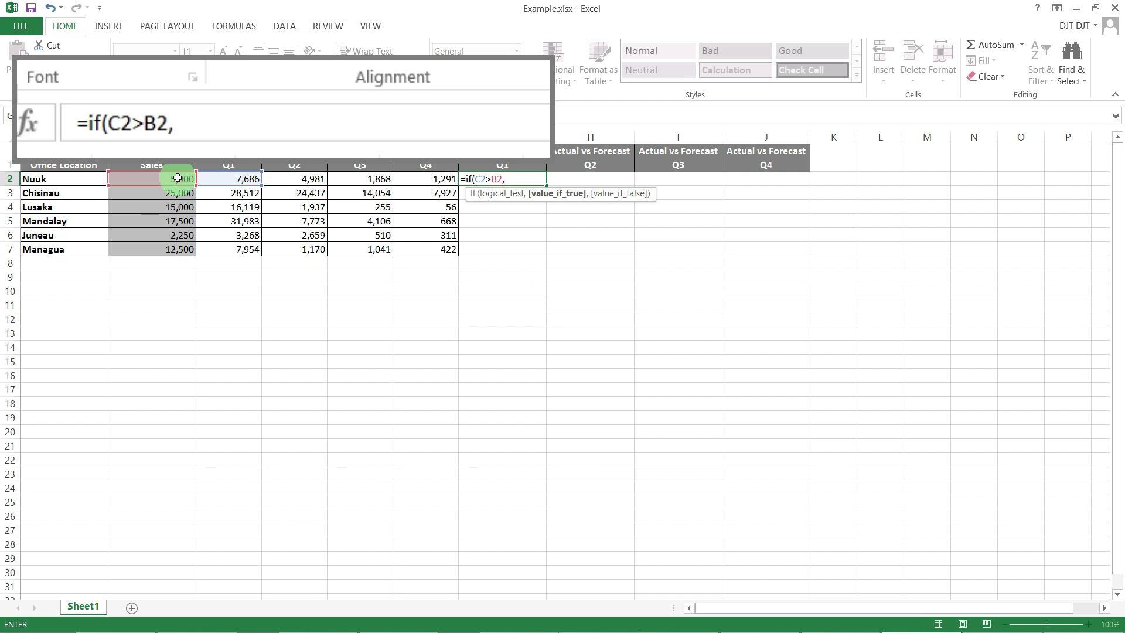
type("\"Good\"")
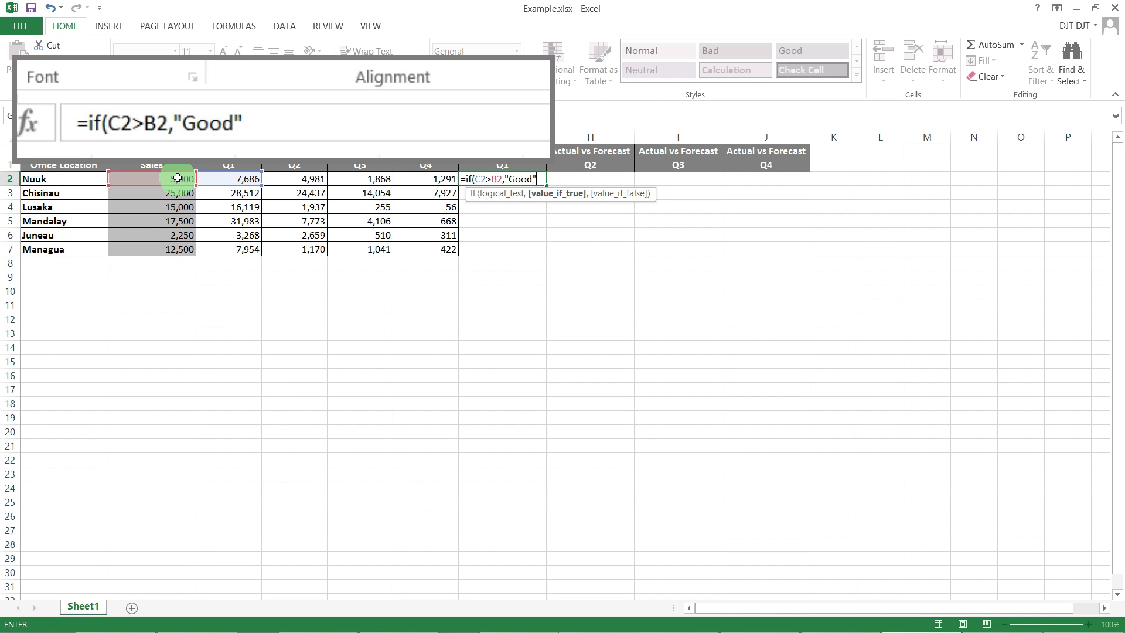
type(",")
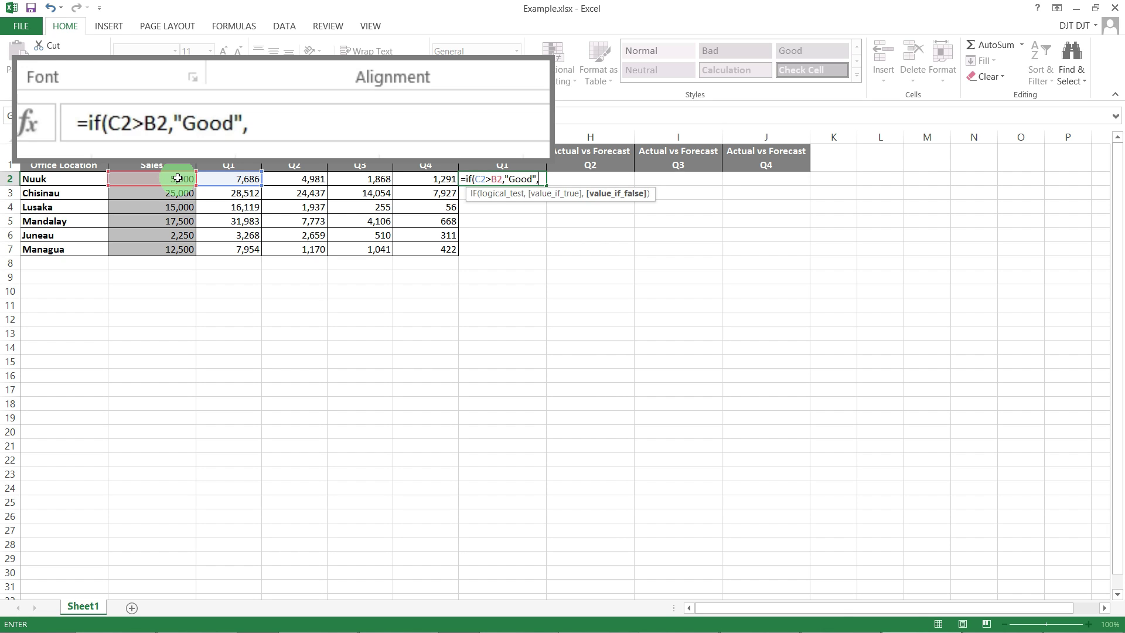
type("\"Bad\")")
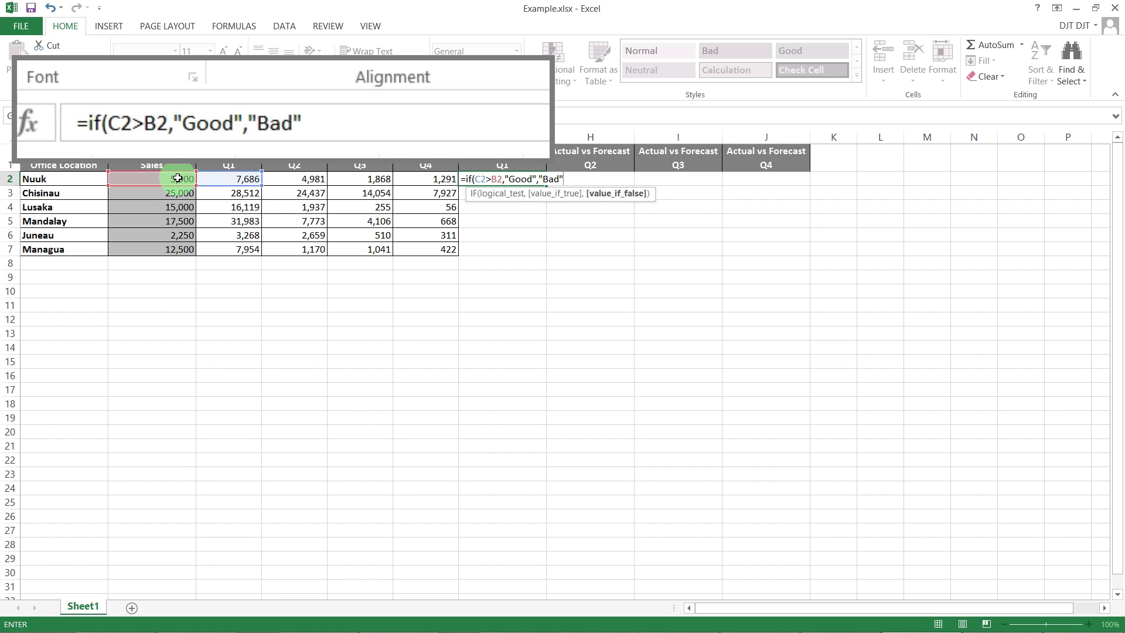
key("Return")
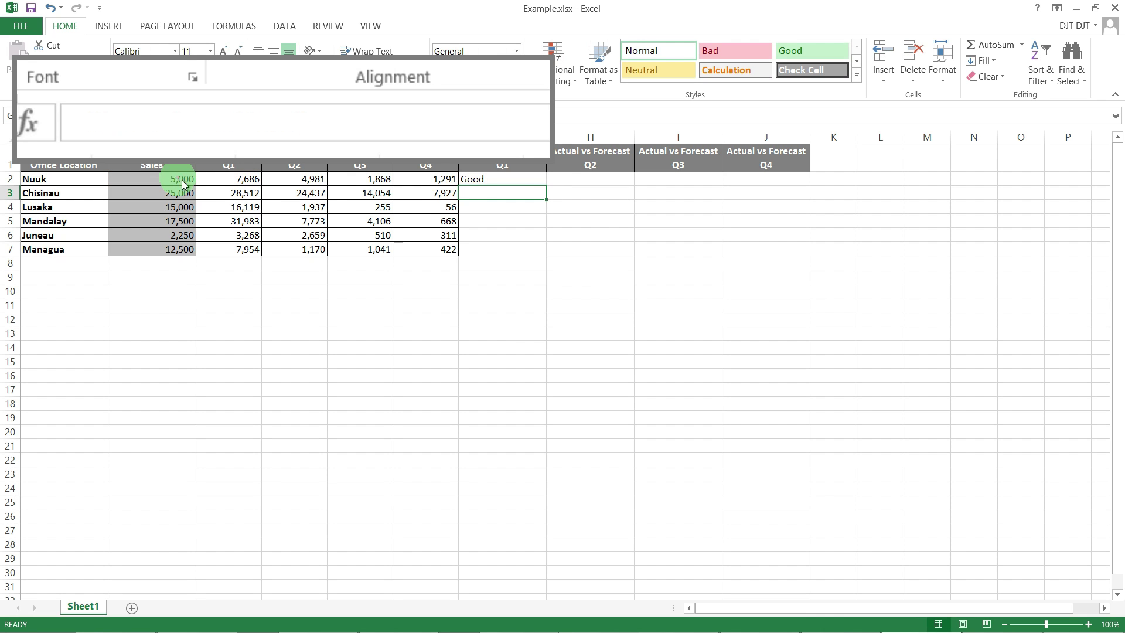
left_click(515, 178)
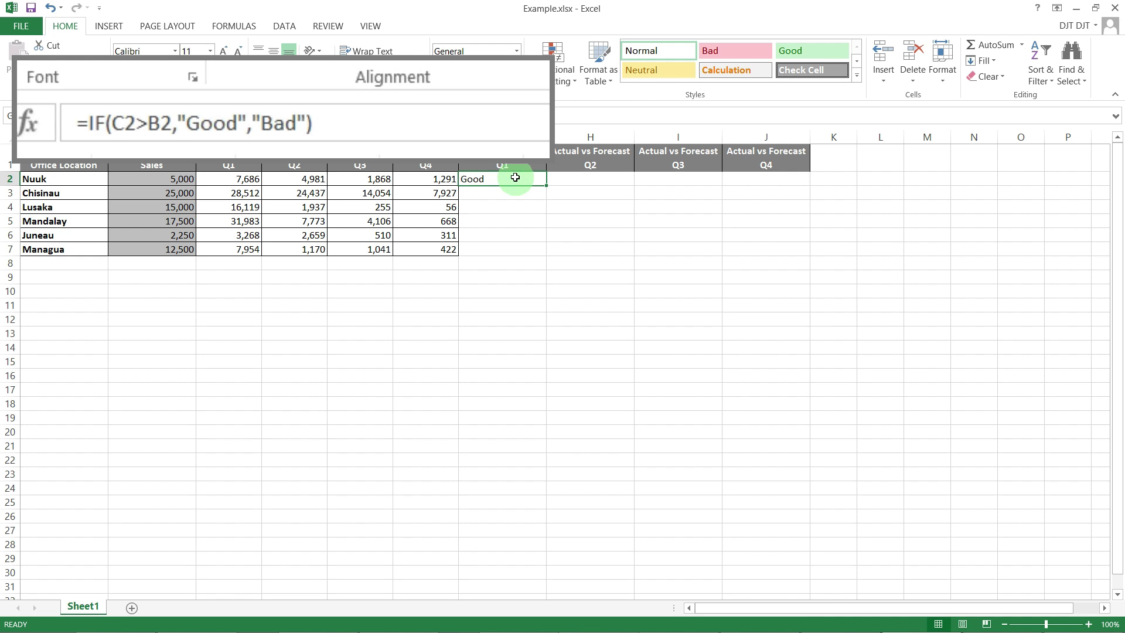
left_click_drag(546, 185, 546, 255)
left_click(449, 371)
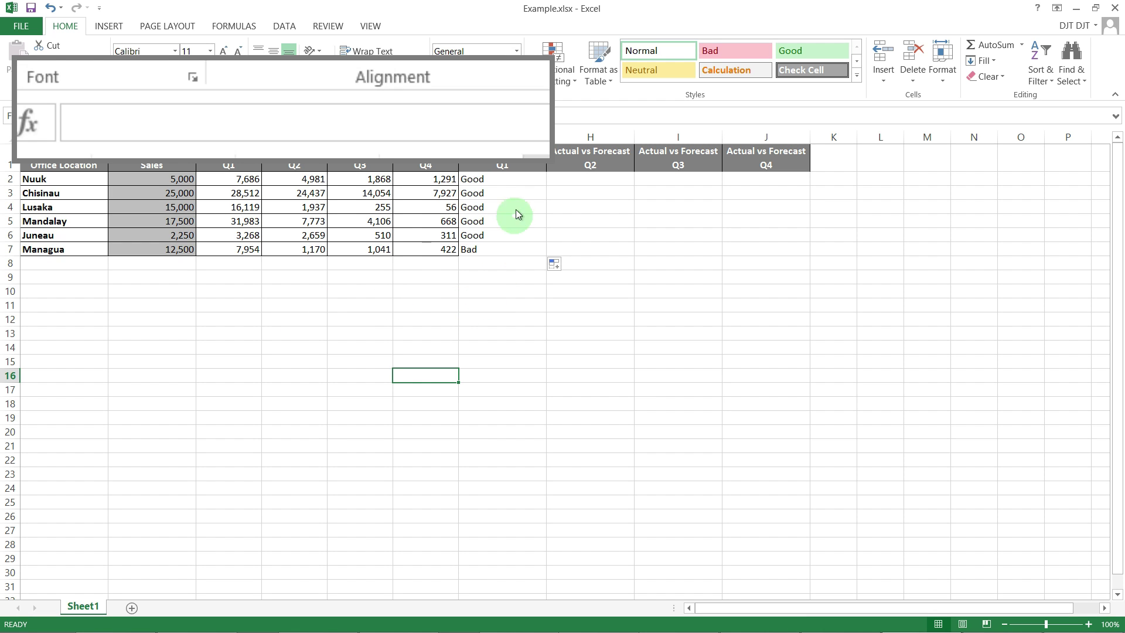
left_click(495, 178)
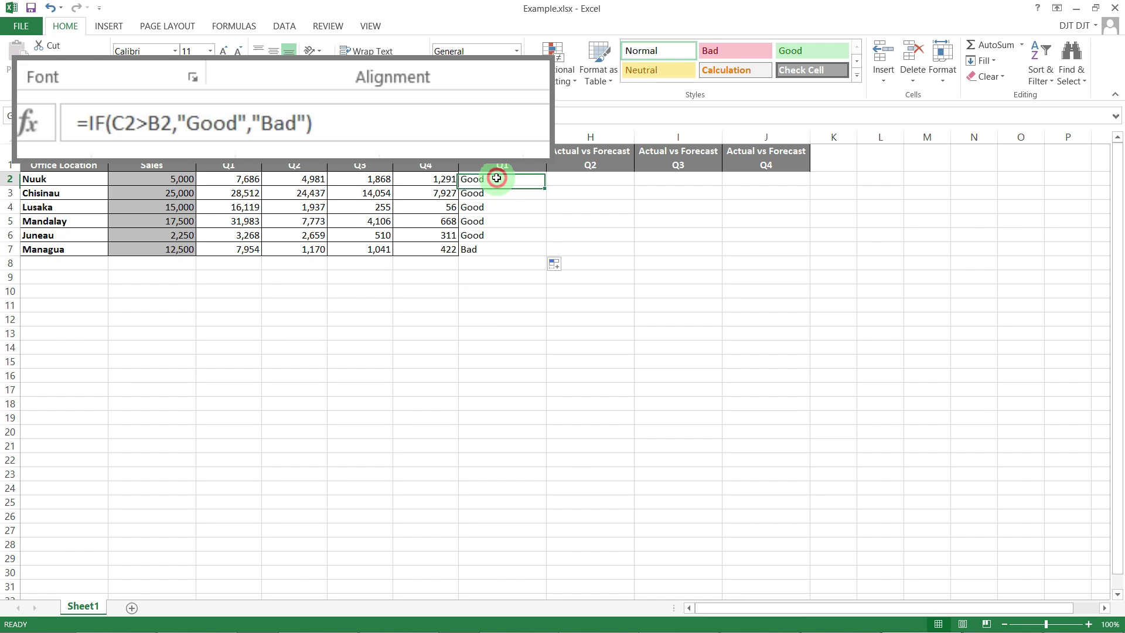
left_click(501, 195)
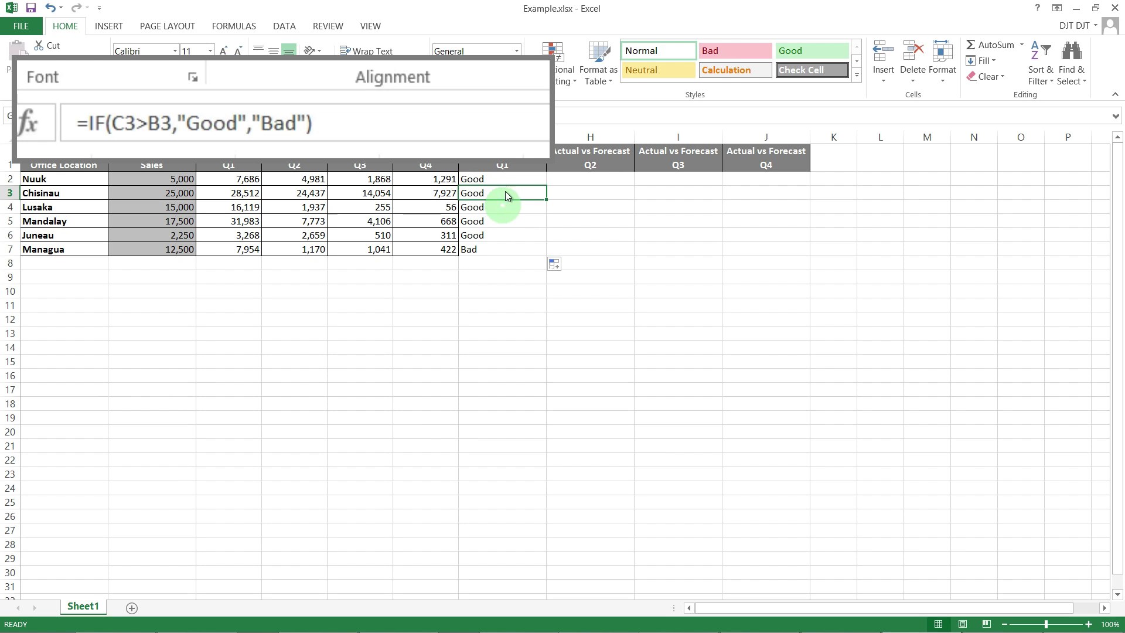
left_click(505, 178)
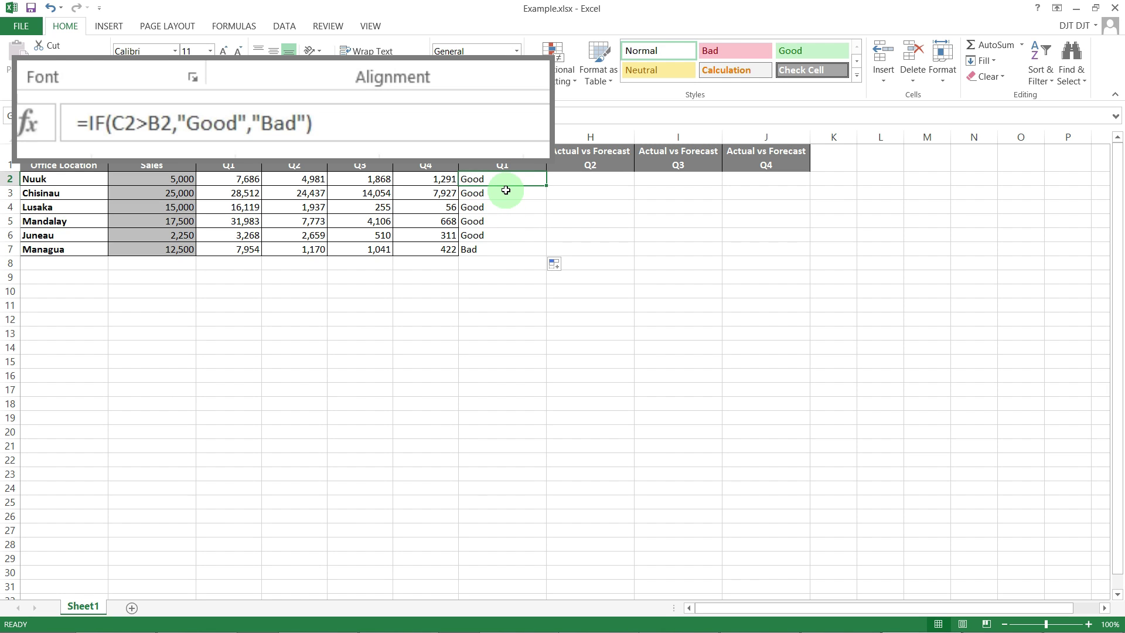
left_click(505, 191)
left_click(505, 209)
left_click(505, 221)
left_click(504, 291)
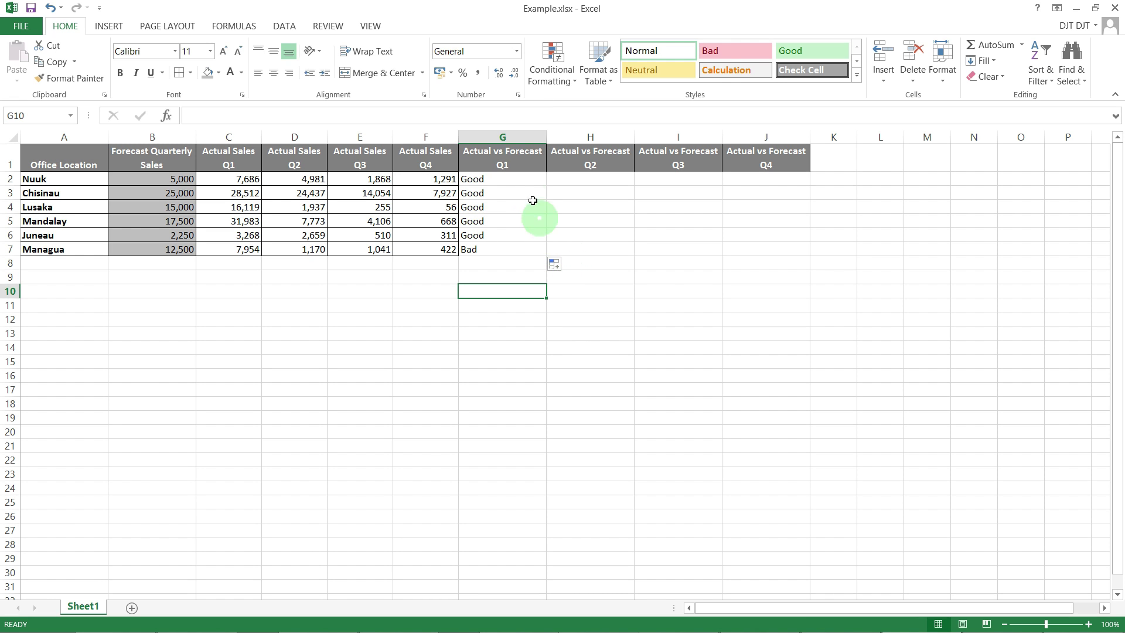
- Fill the G2:G7 comparison formulas right into H2:J7 for all six offices
left_click_drag(525, 182, 533, 252)
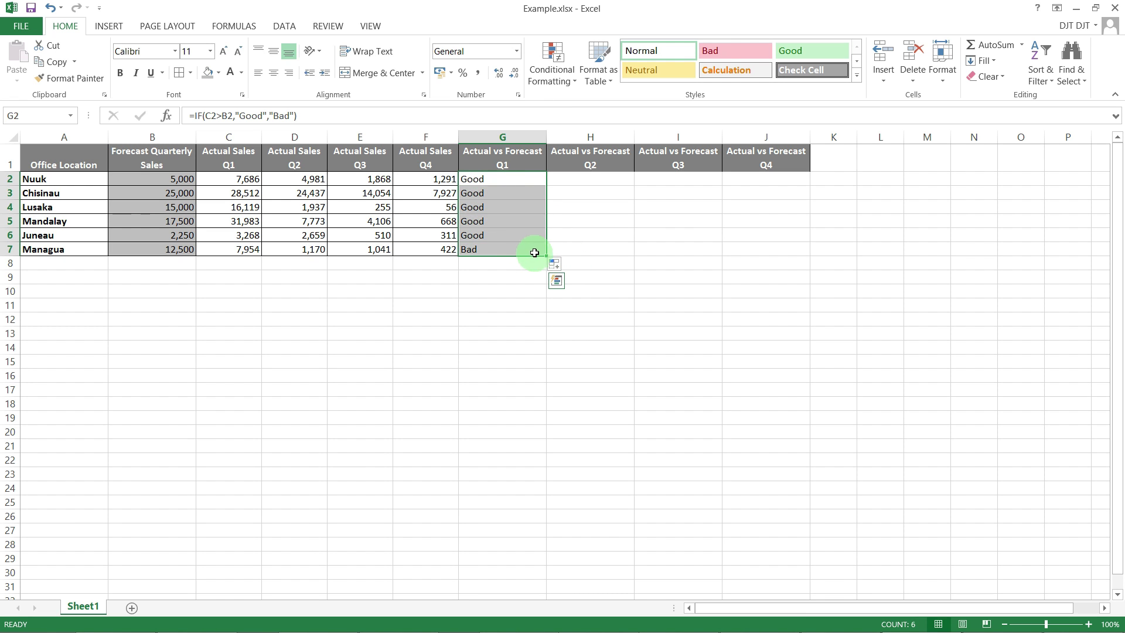
left_click_drag(548, 256, 810, 237)
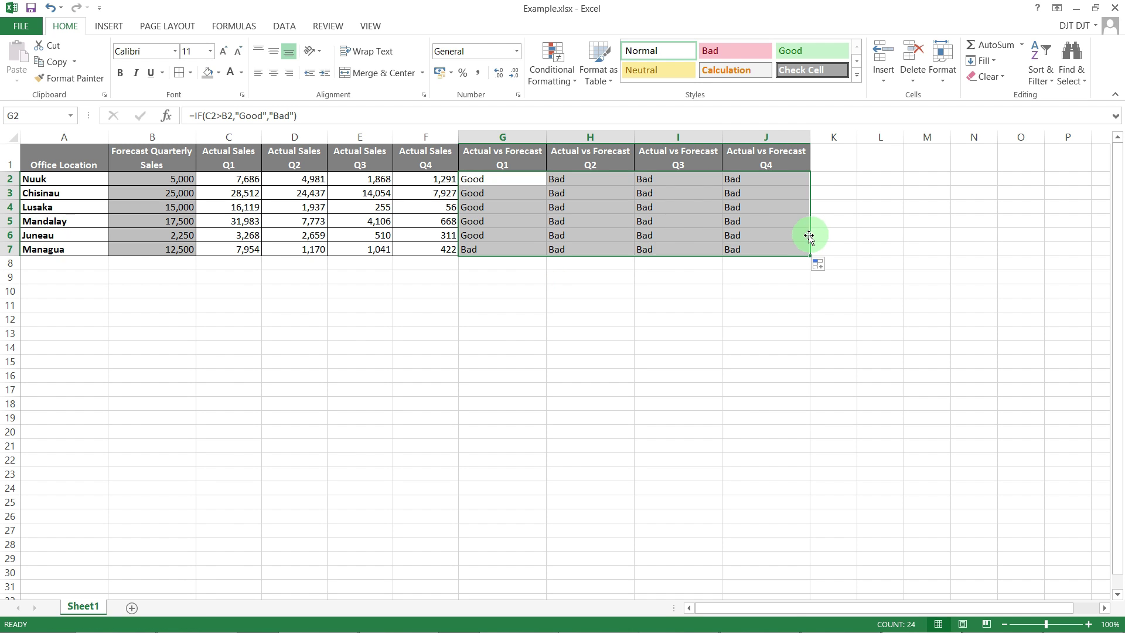
left_click(505, 330)
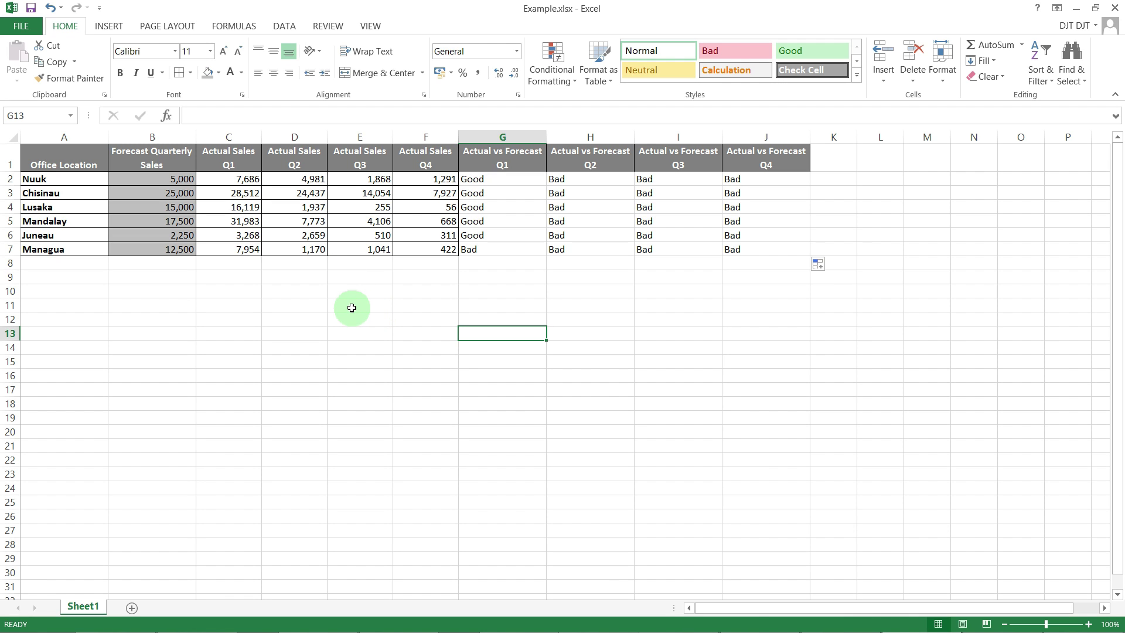
left_click(293, 237)
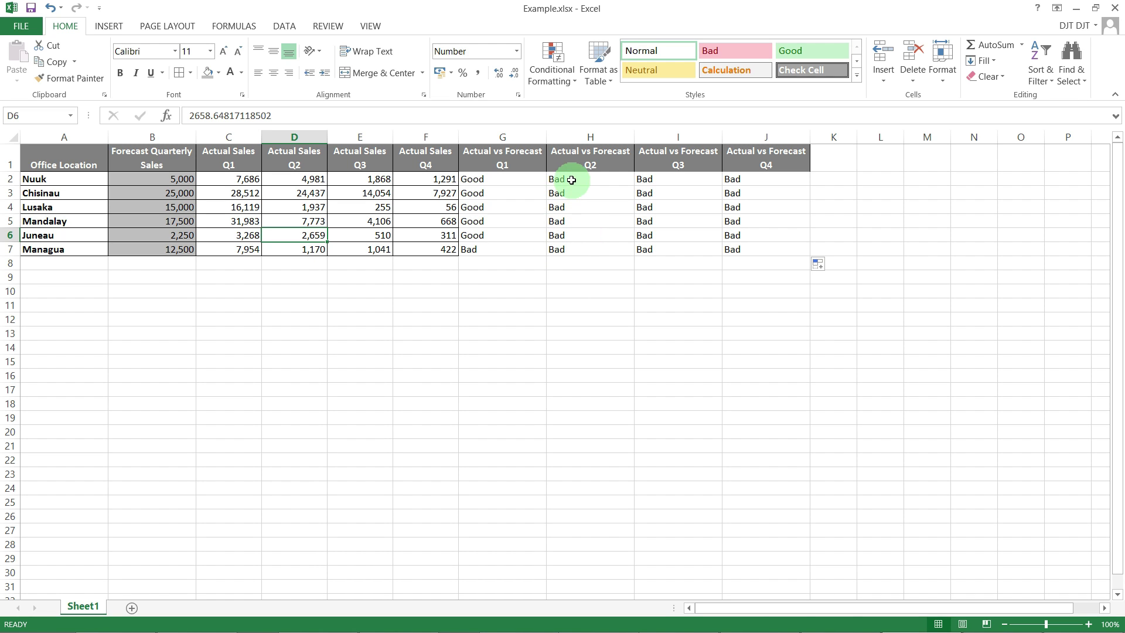
left_click(534, 181)
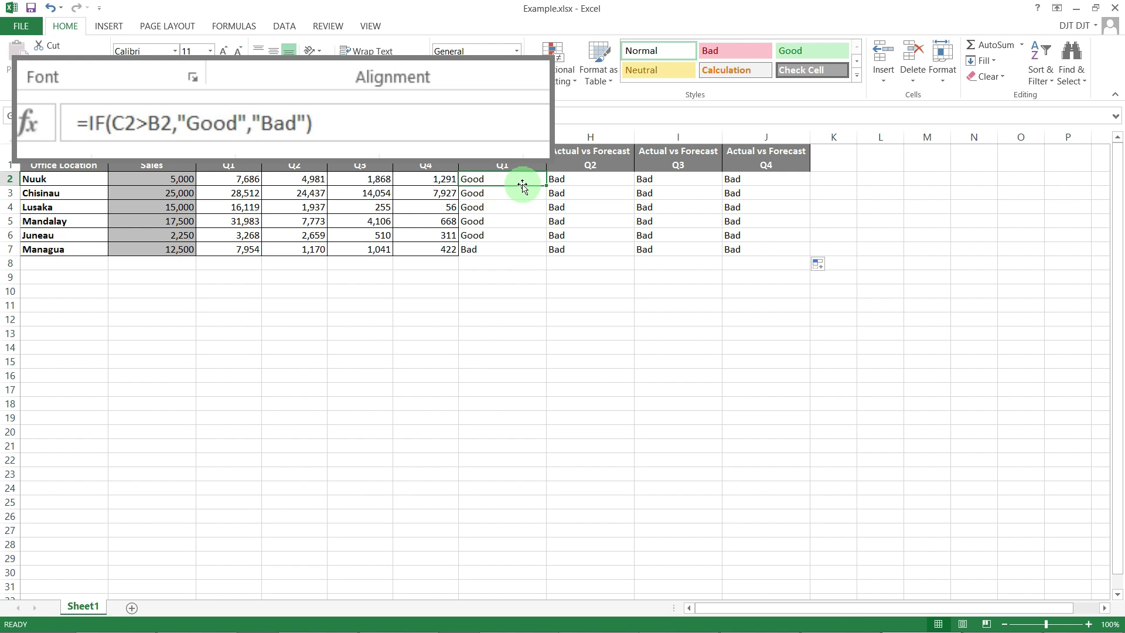
left_click(565, 180)
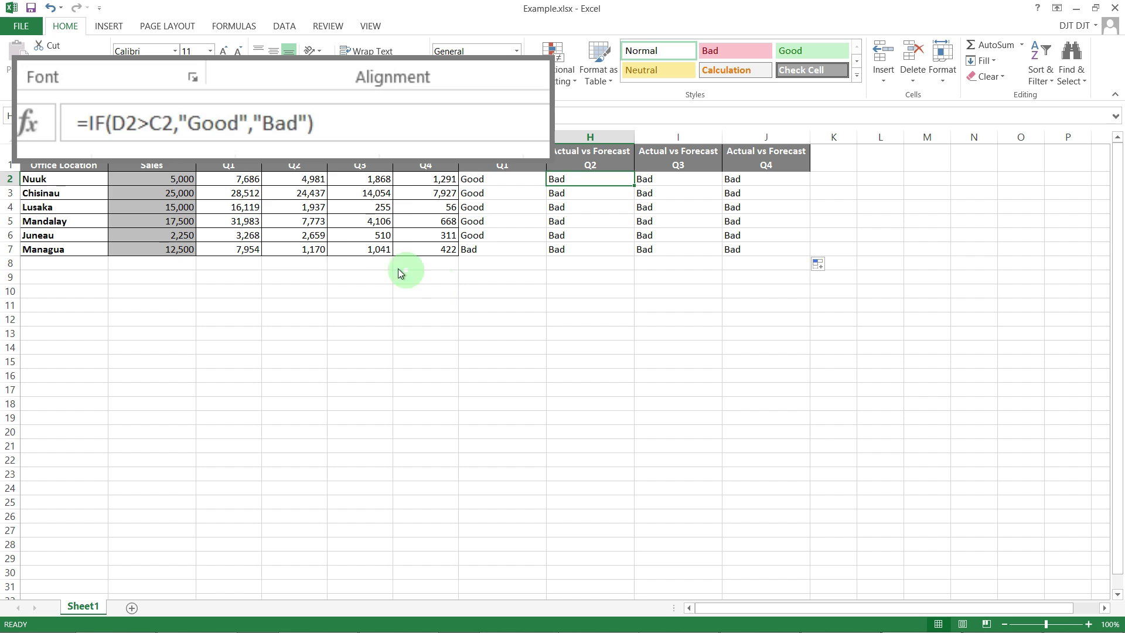
left_click(164, 181)
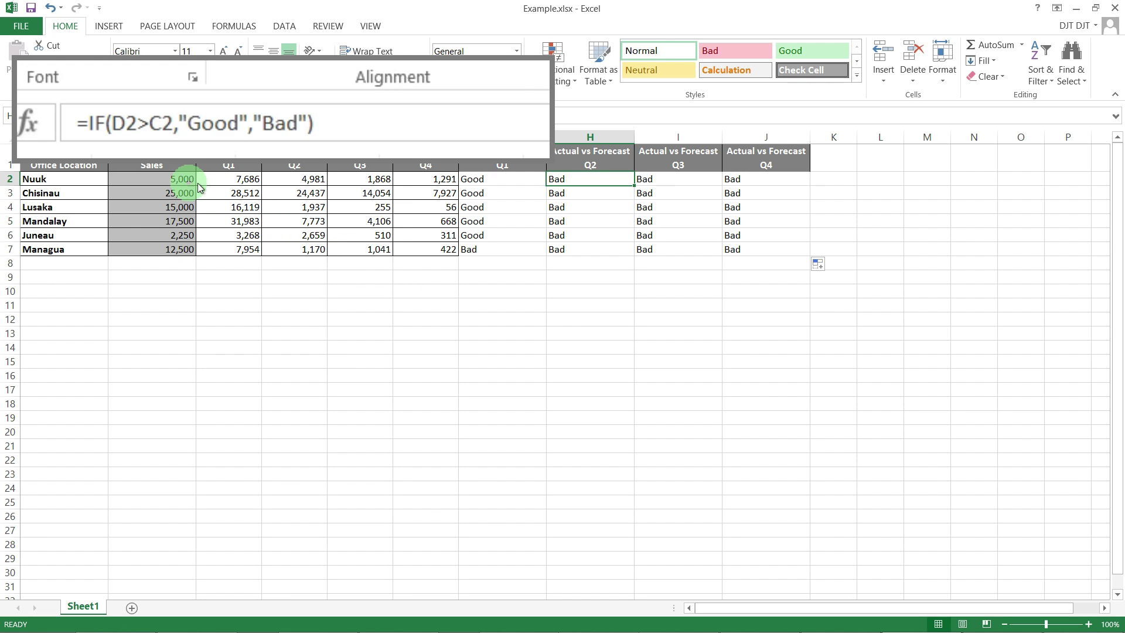
left_click(223, 179)
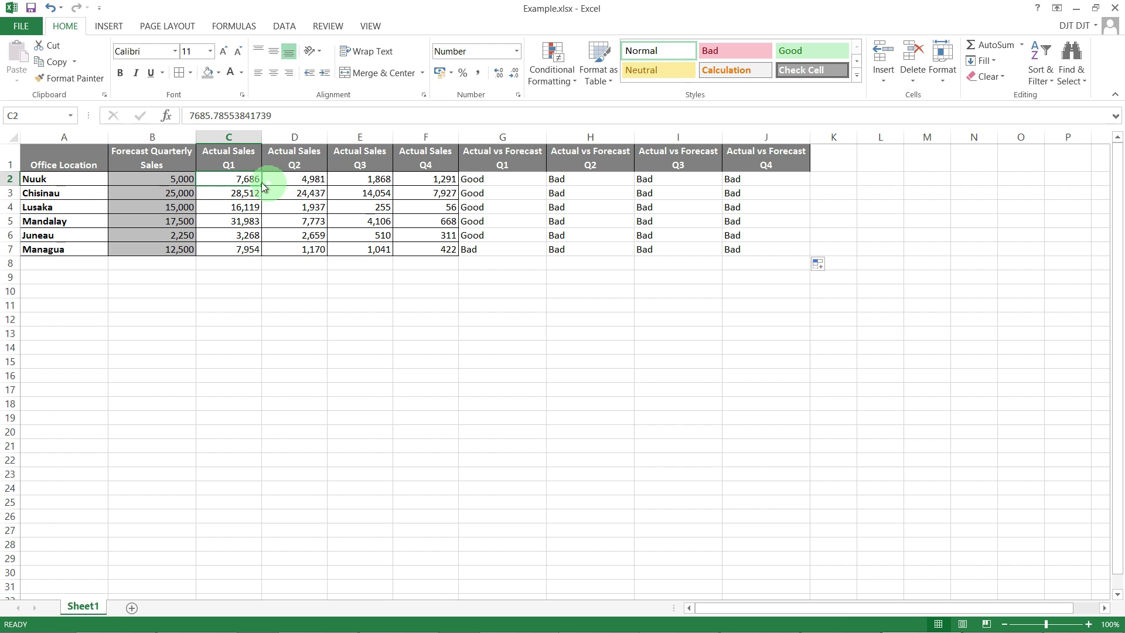
left_click(286, 179)
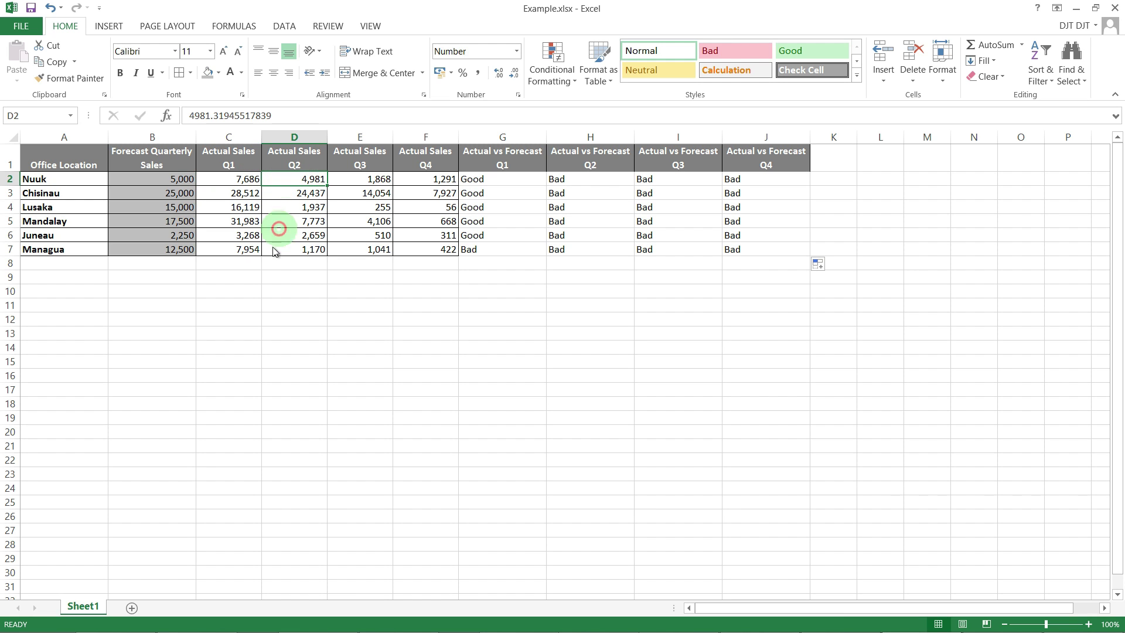
left_click(369, 362)
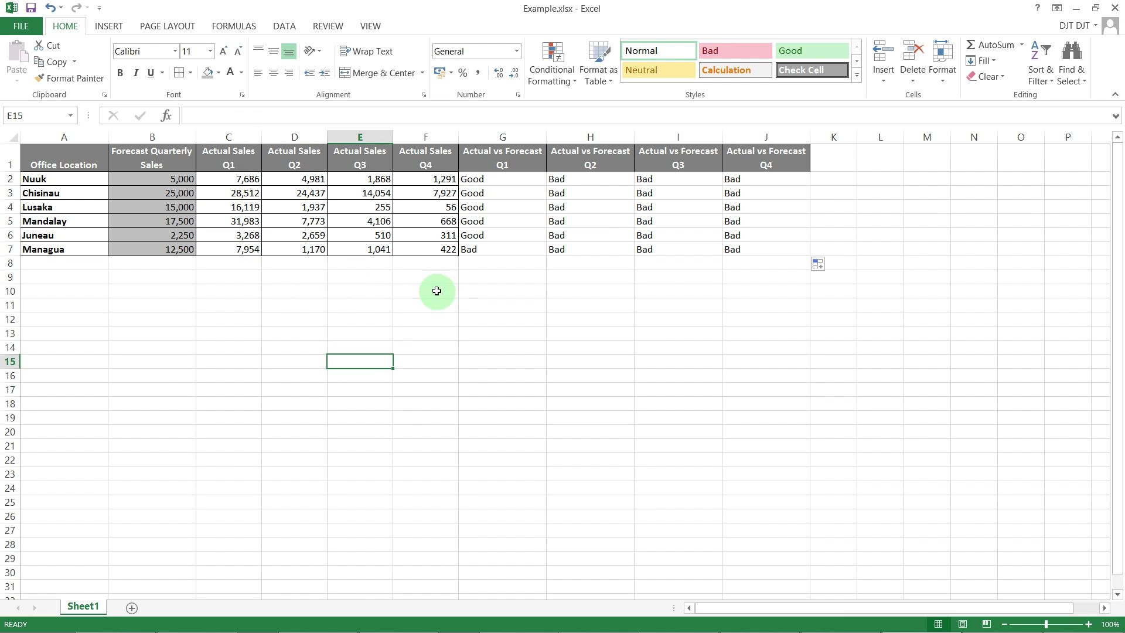
left_click(309, 180)
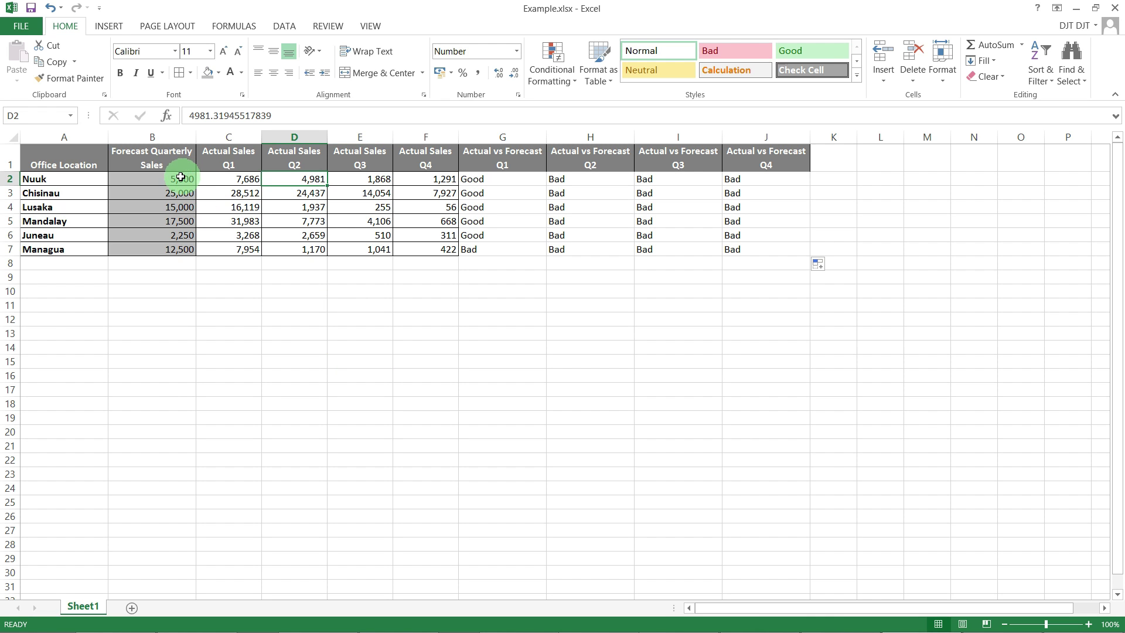
left_click(181, 180)
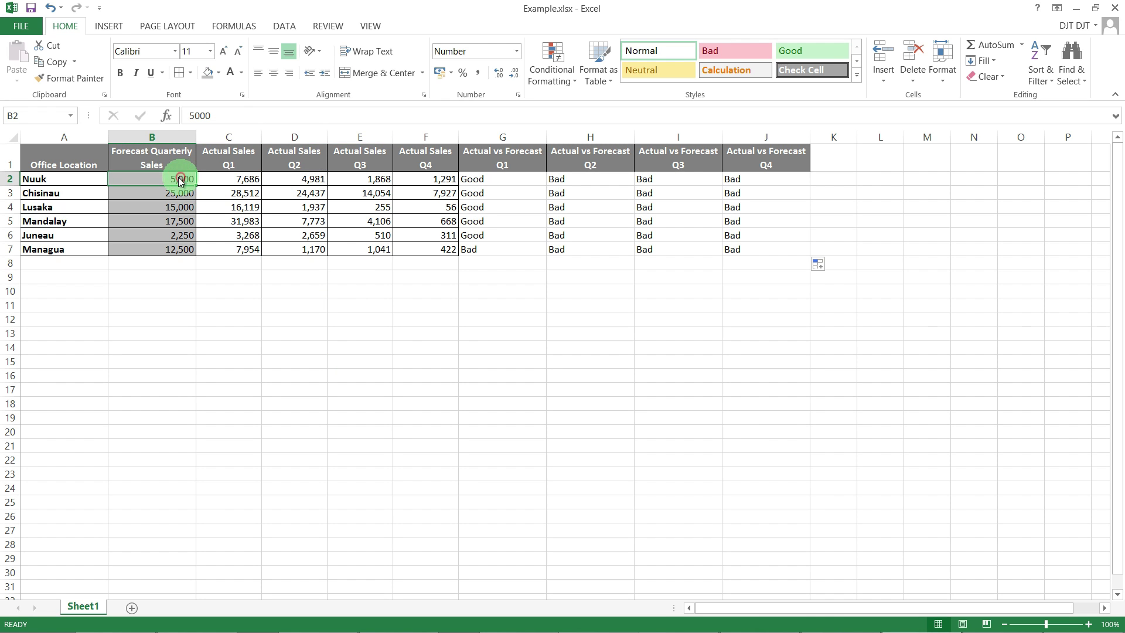
left_click(571, 179)
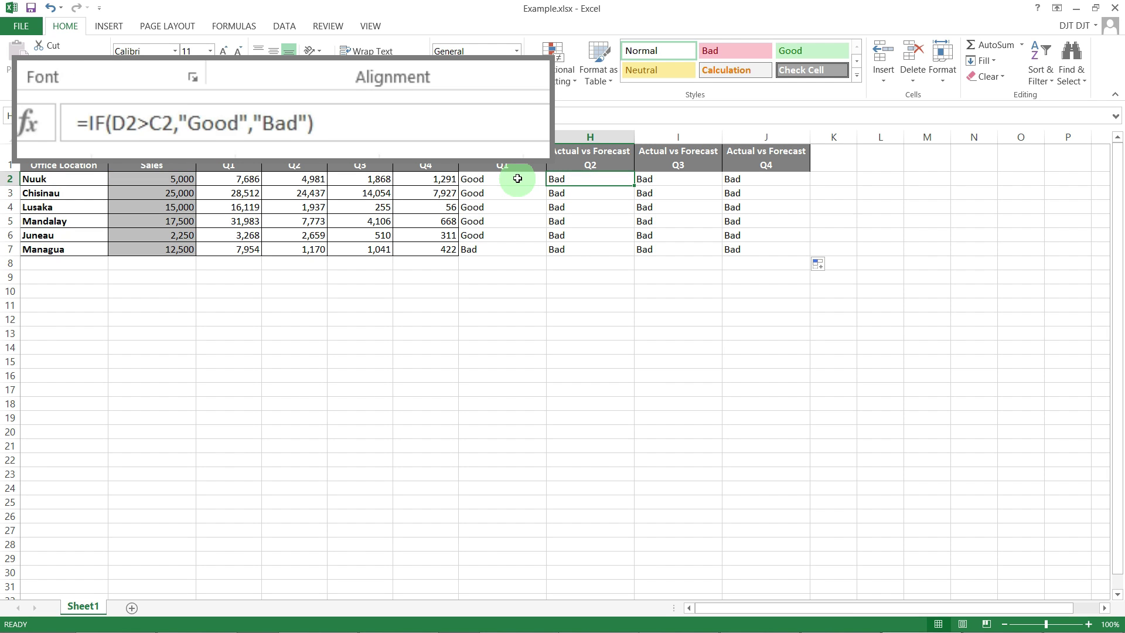
left_click(517, 179)
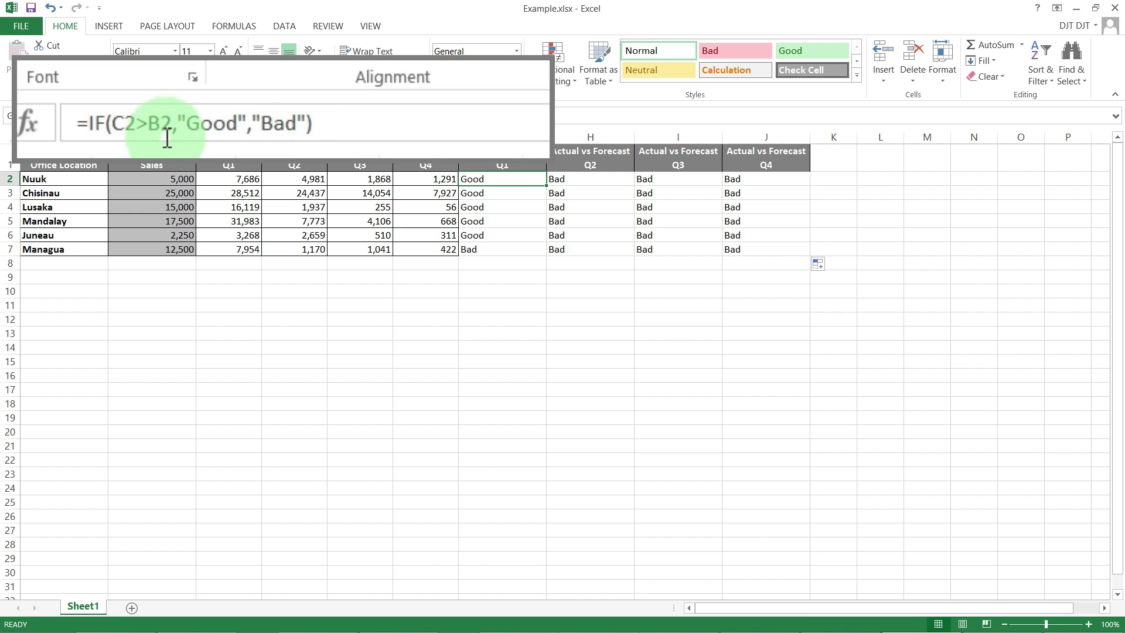
- Change G2's formula to =IF(C2>$B2,"Good","Bad") to lock the forecast column
left_click(123, 119)
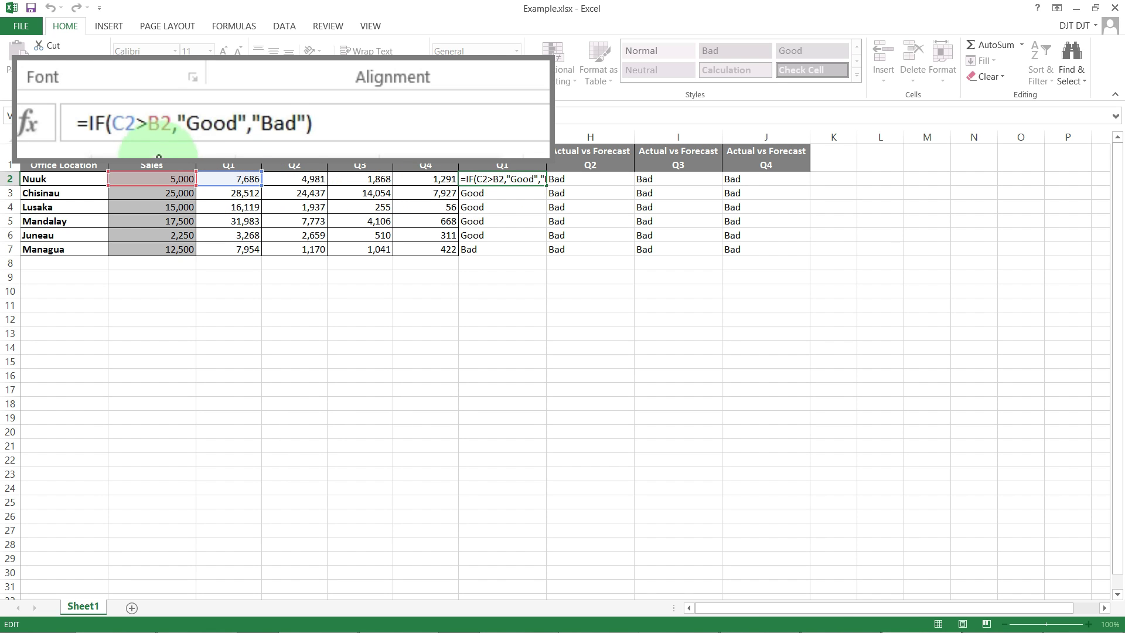
left_click(154, 127)
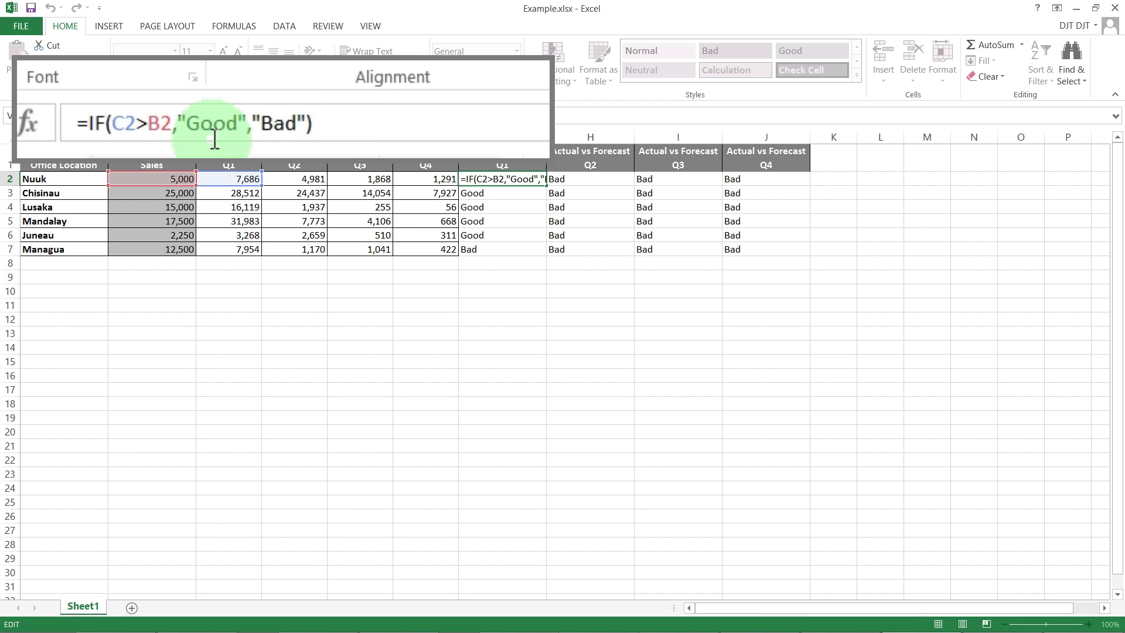
type("$")
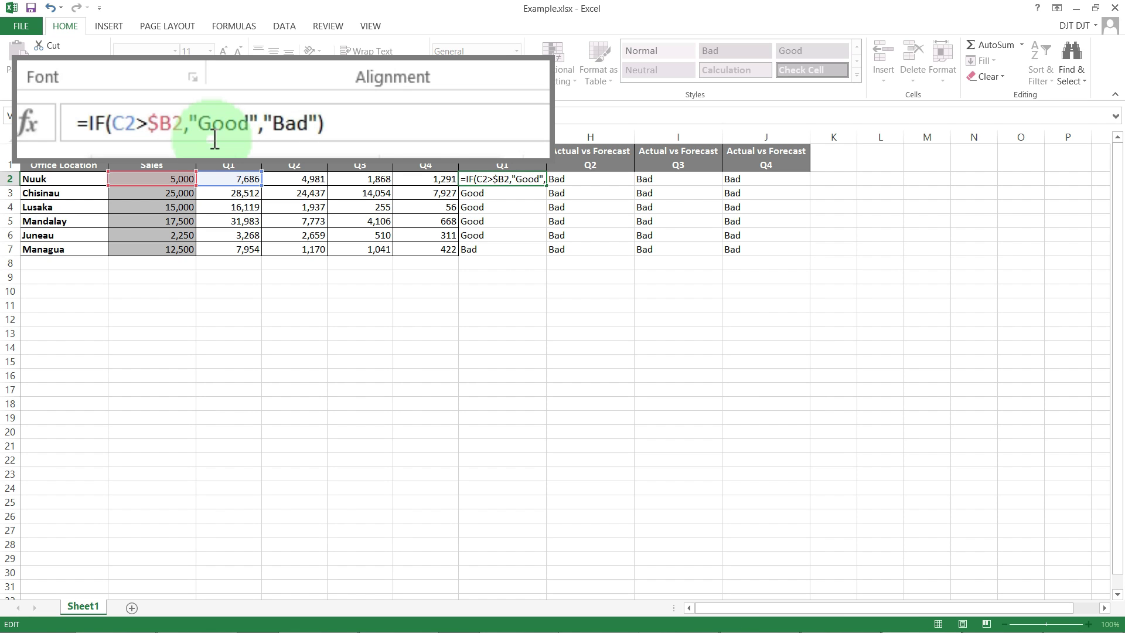
key("Return")
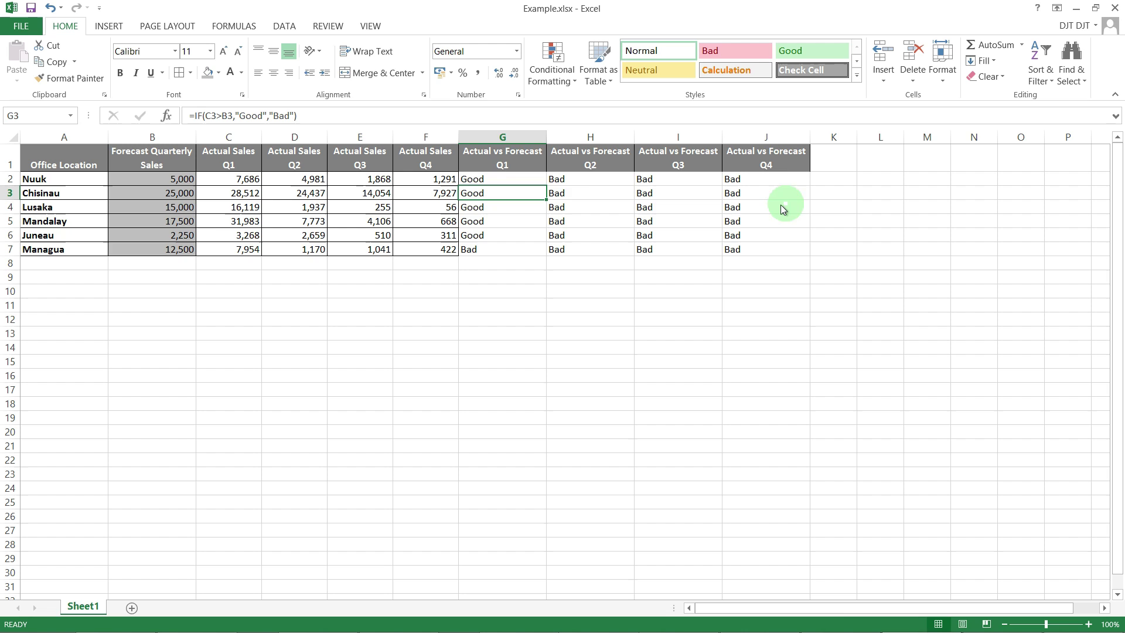
left_click(540, 179)
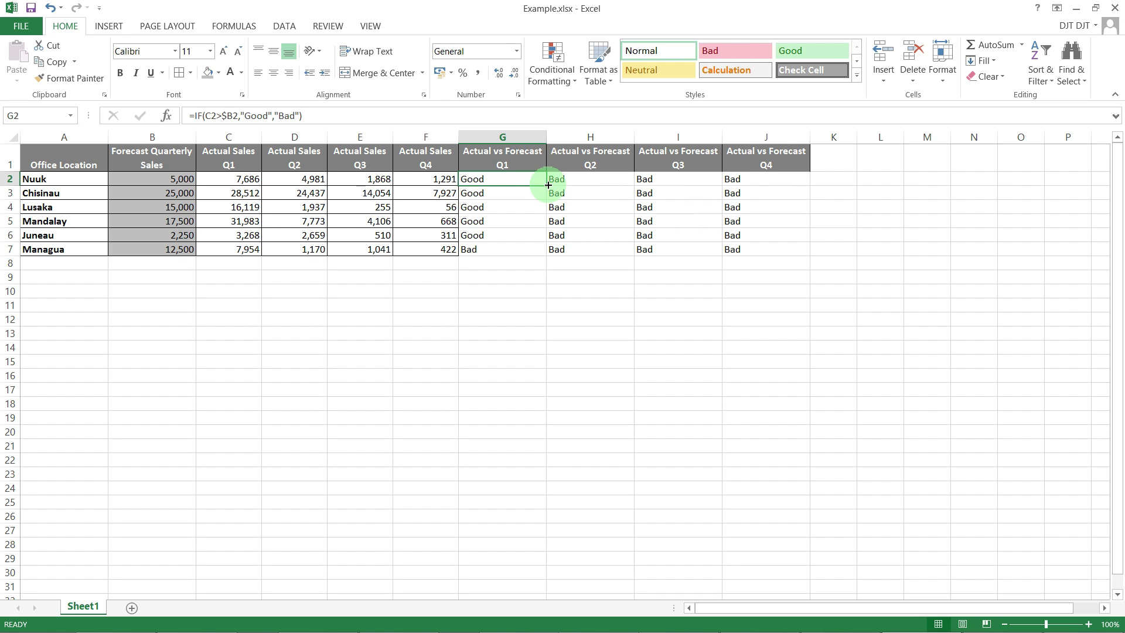
left_click_drag(547, 185, 542, 252)
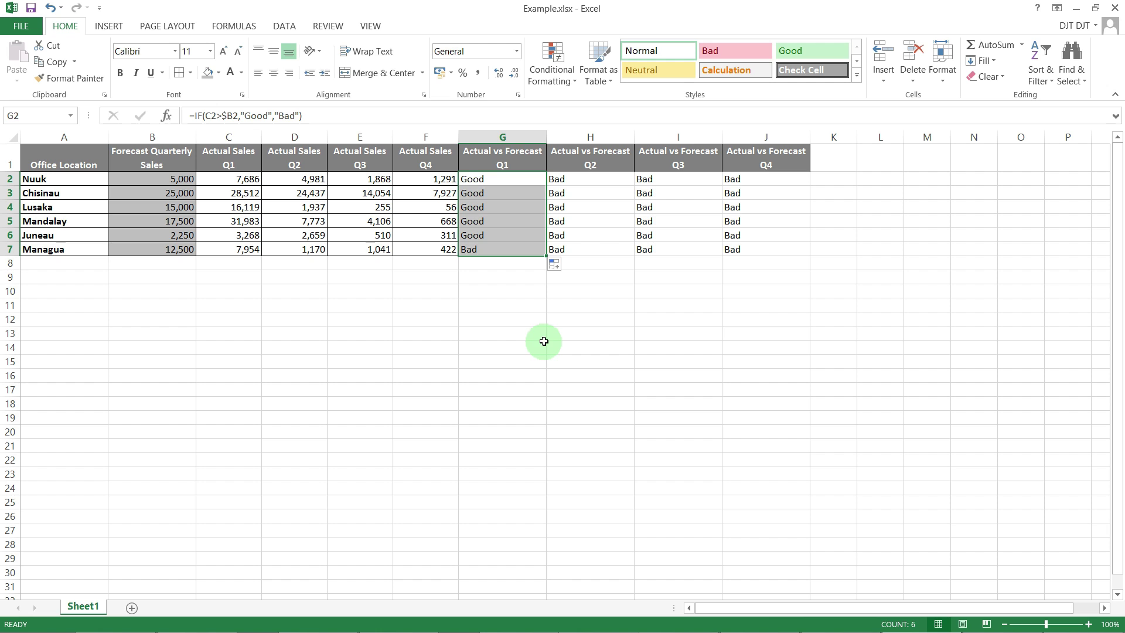
left_click_drag(546, 259, 808, 248)
left_click(543, 302)
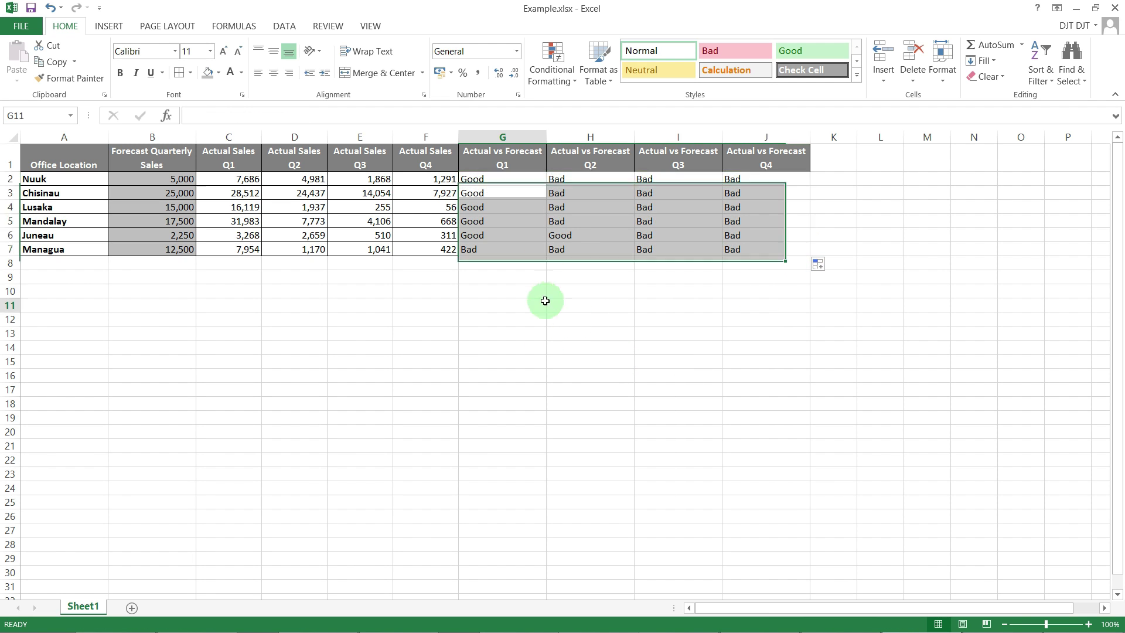
left_click(579, 235)
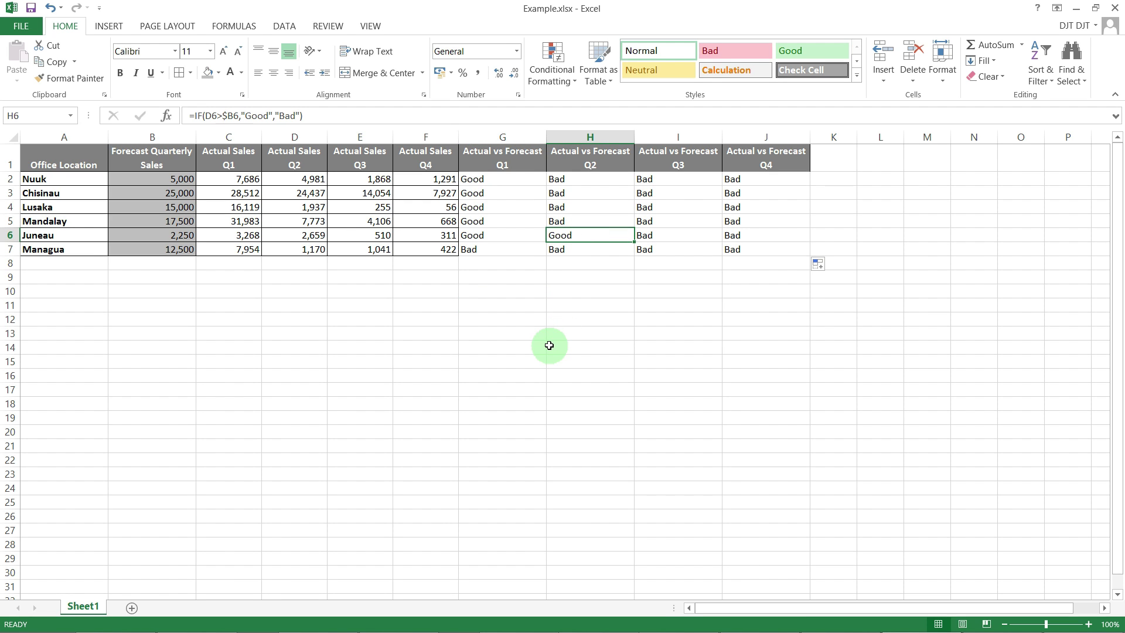
left_click(549, 345)
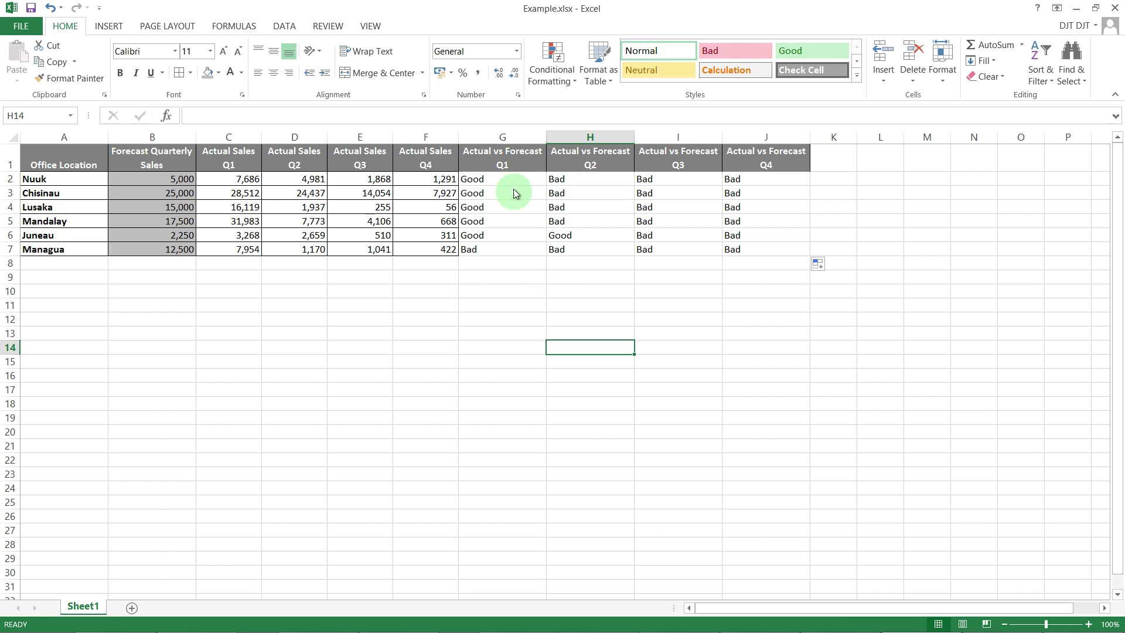
left_click(593, 179)
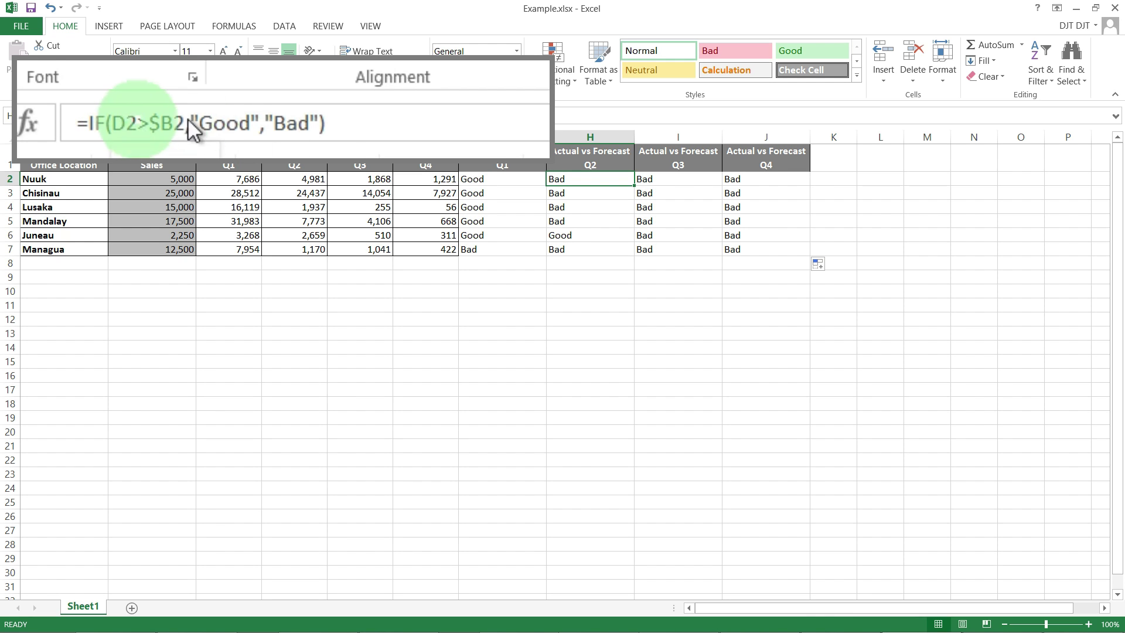
left_click(652, 181)
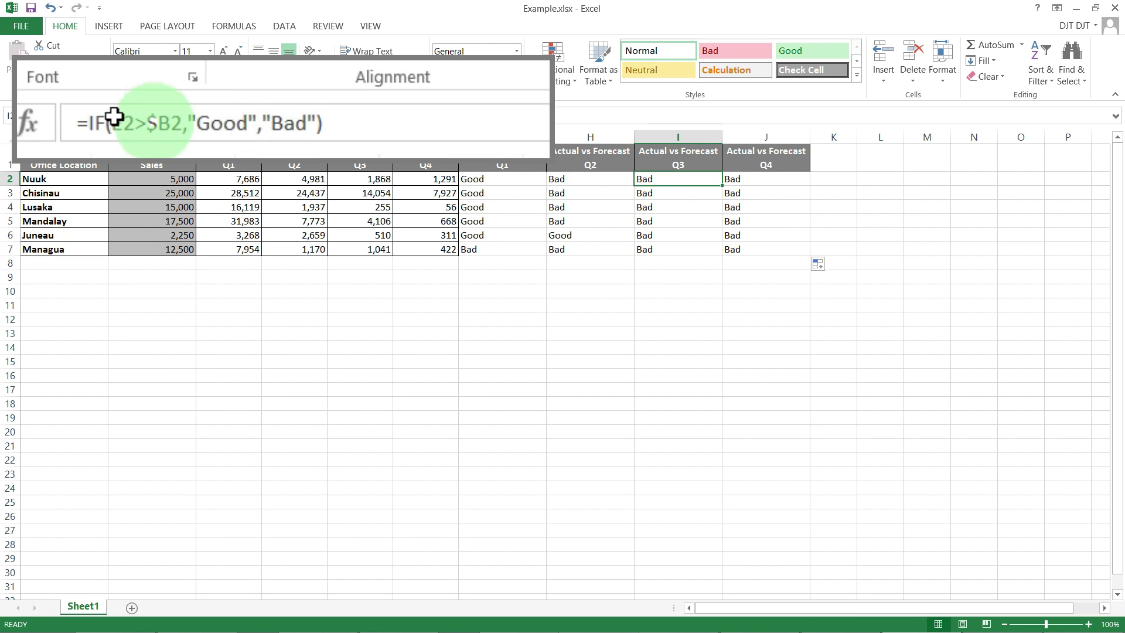
left_click(744, 177)
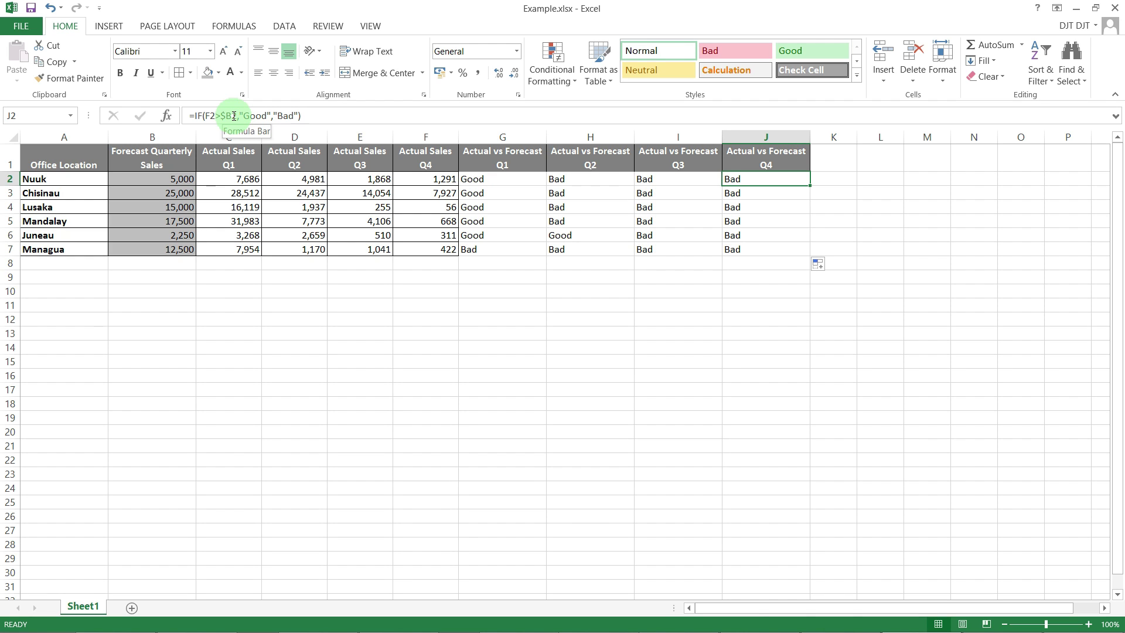
left_click(177, 306)
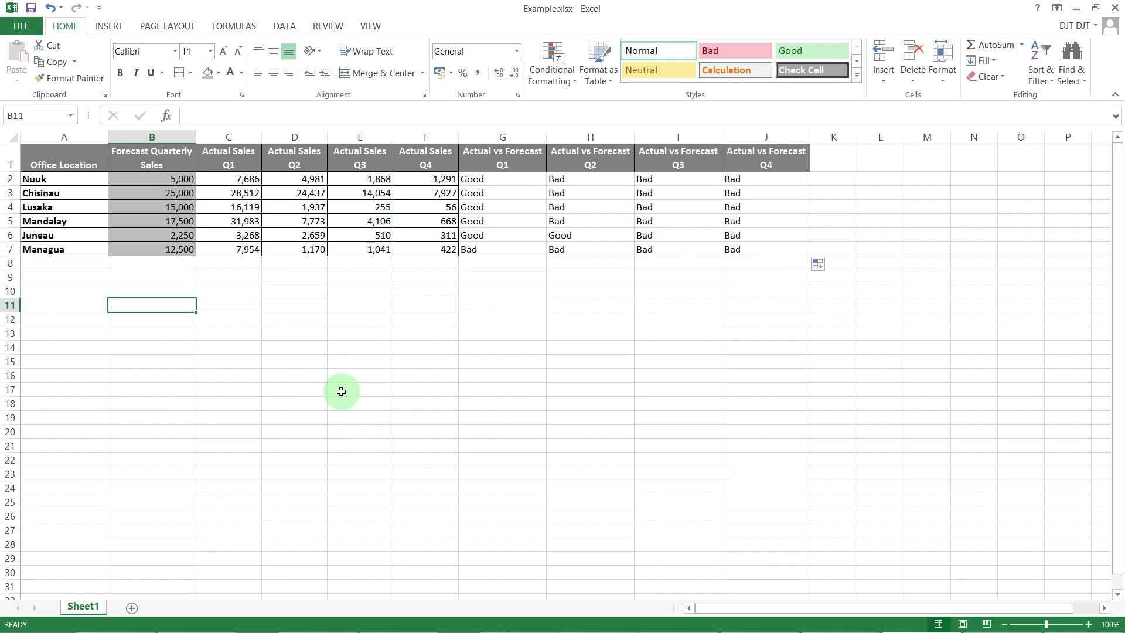
- Enter 15000 in B11 and repoint G2's comparison from $B2 to B11
type("15000")
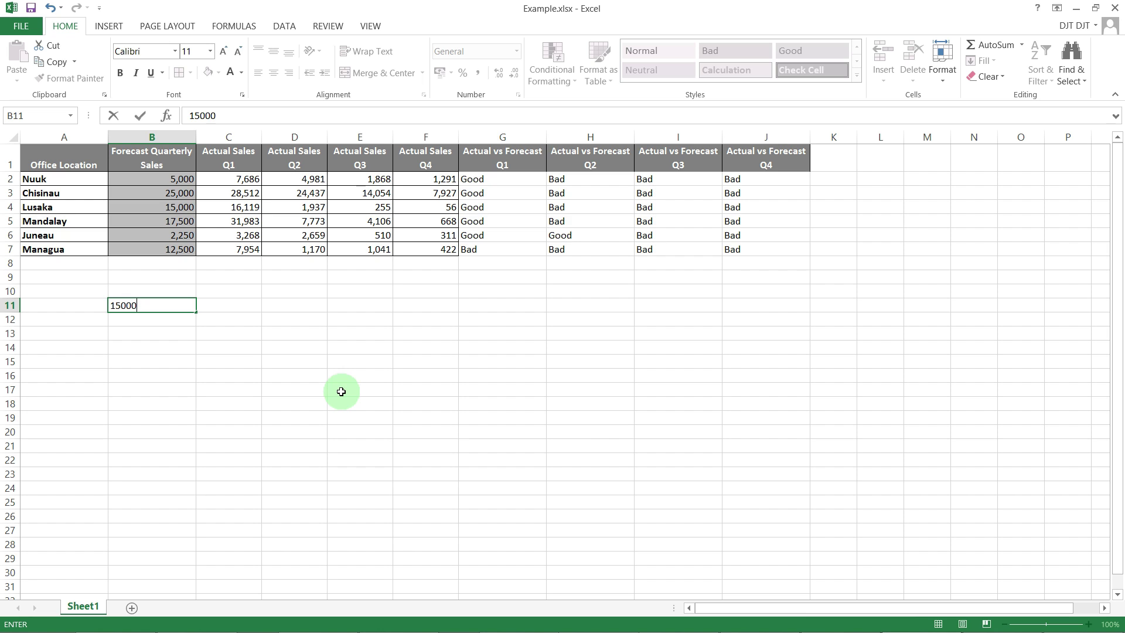
key("Return")
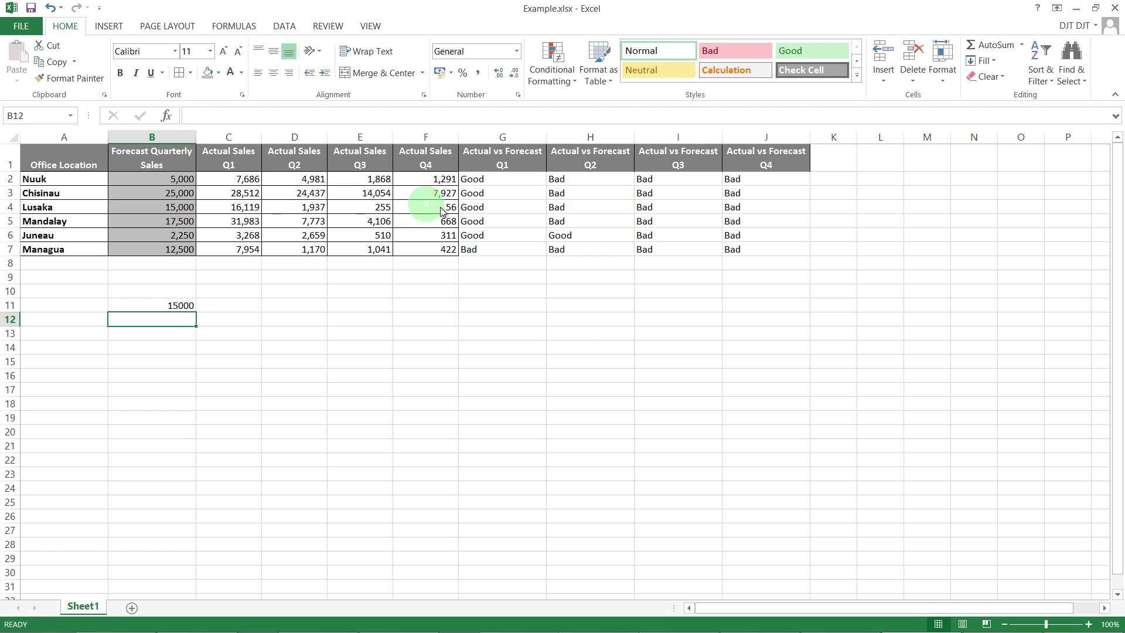
left_click(469, 179)
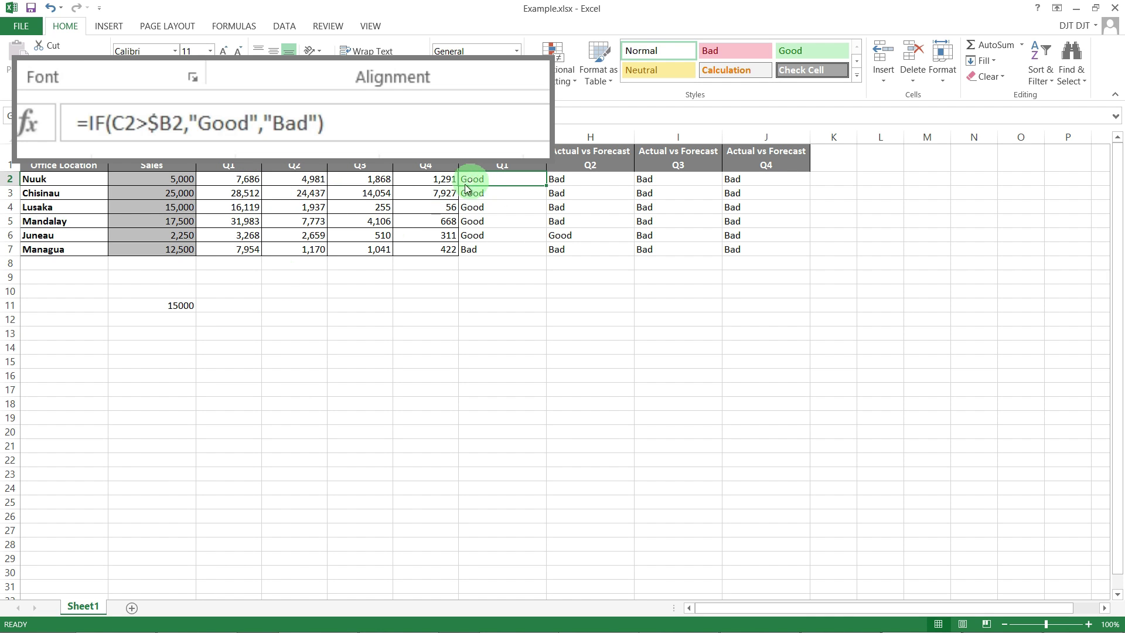
left_click(136, 123)
left_click_drag(180, 120, 156, 113)
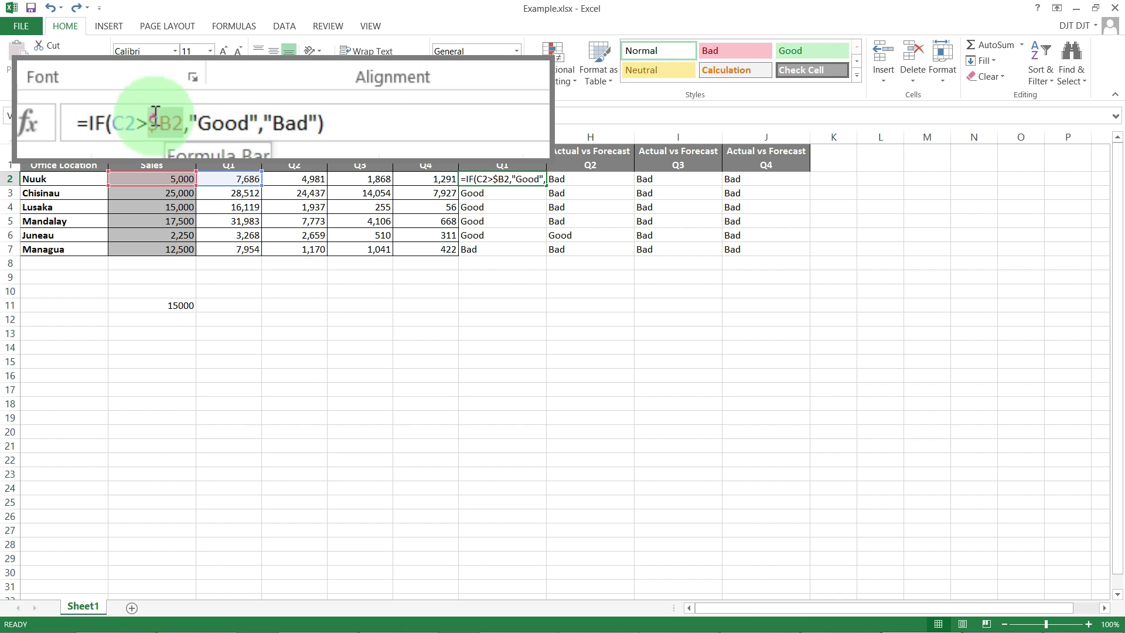
left_click(181, 307)
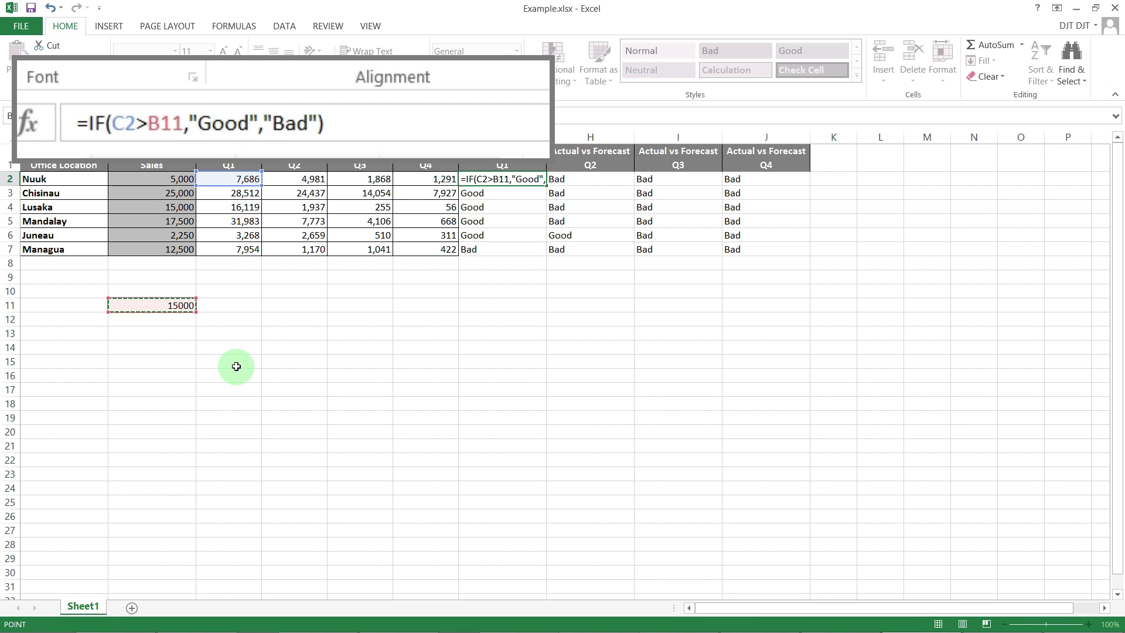
key("Return")
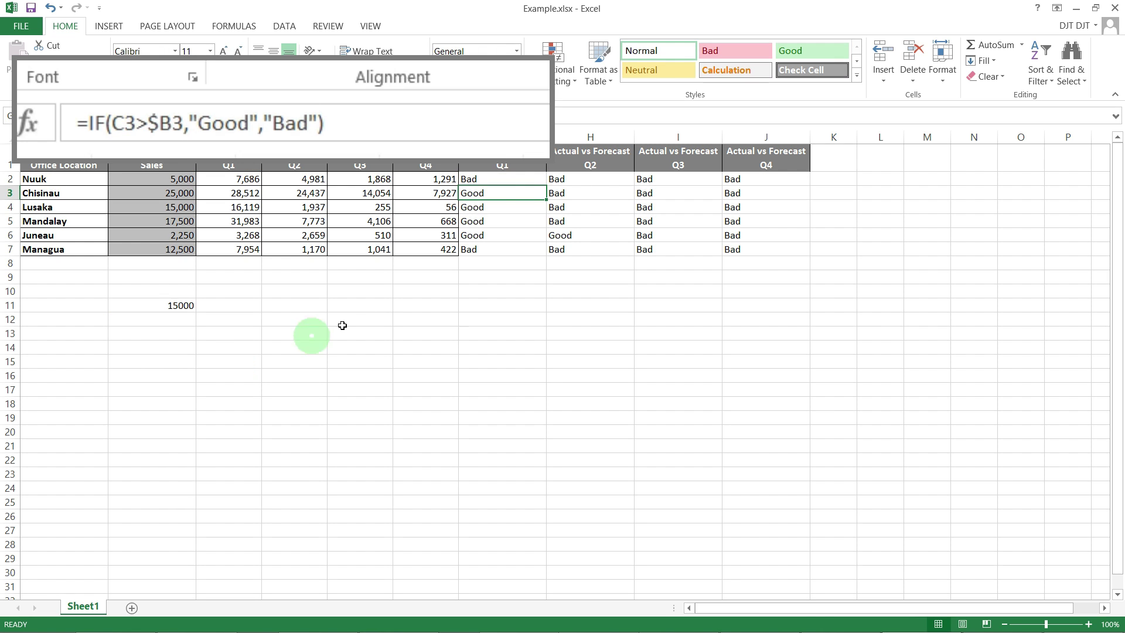
- Make the reference absolute so G2 reads =IF(C2>$B$11,"Good","Bad")
left_click(496, 175)
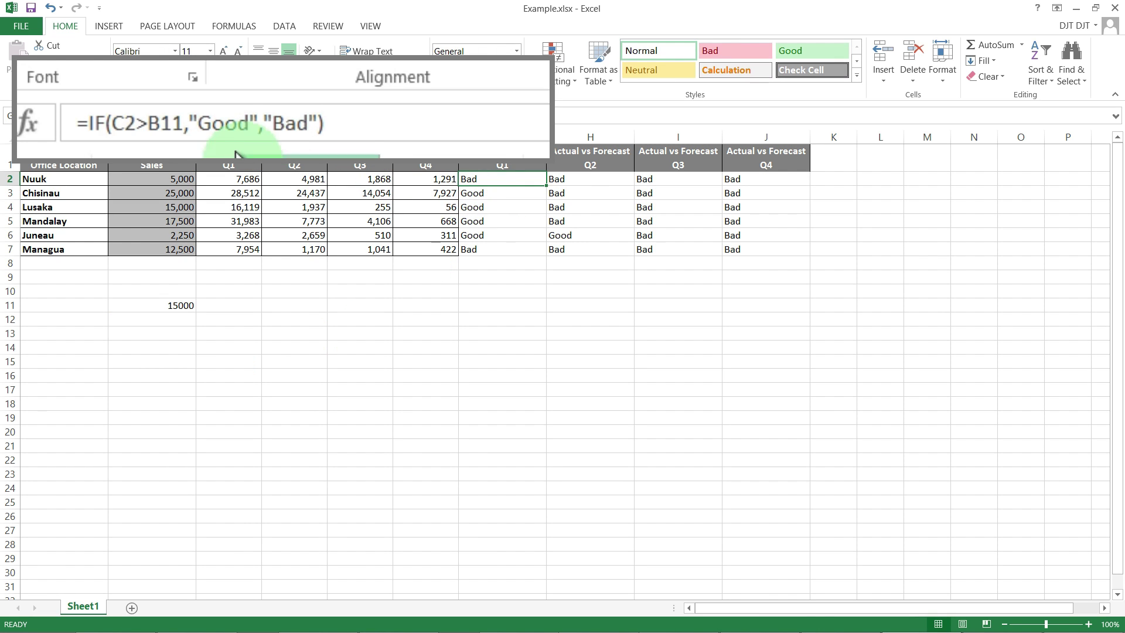
left_click(160, 120)
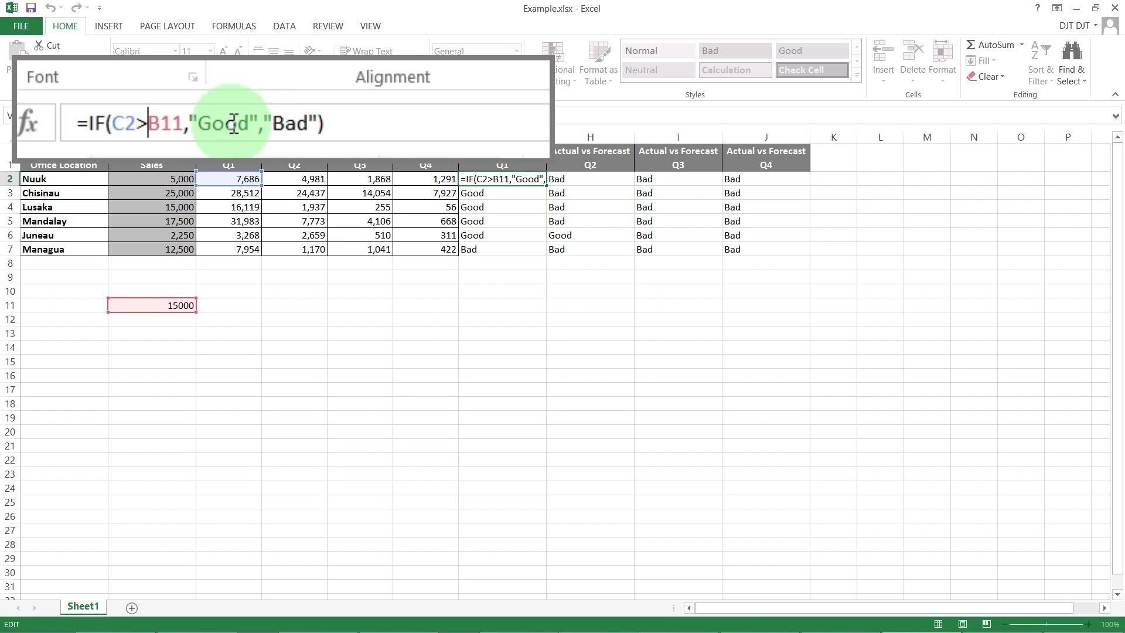
type("$")
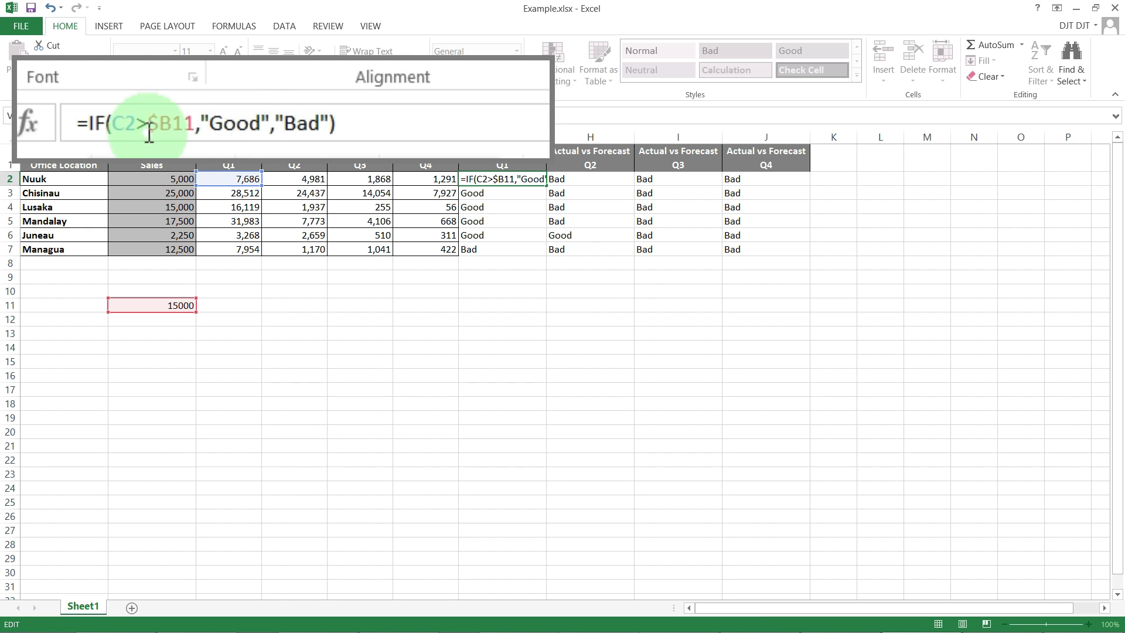
left_click(174, 130)
type("$")
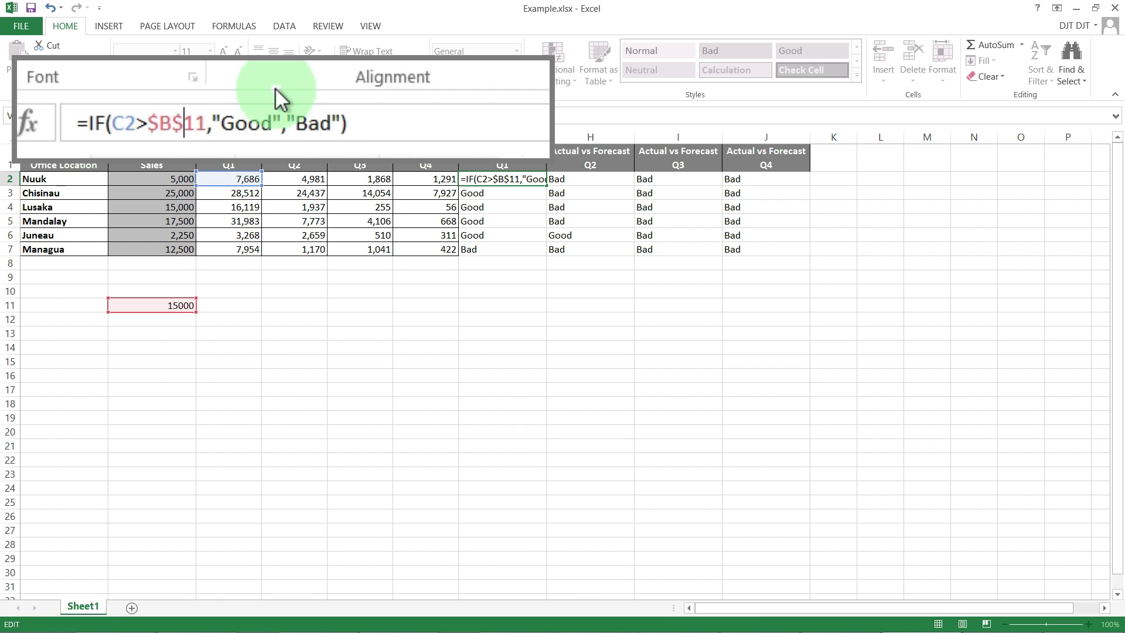
key("Return")
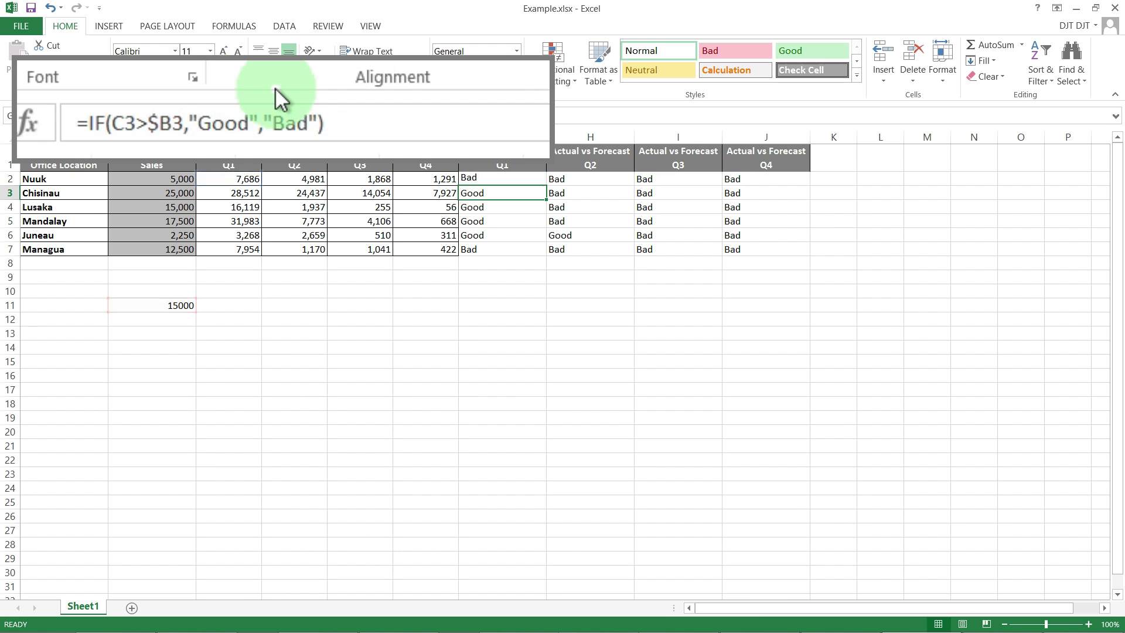
left_click(520, 180)
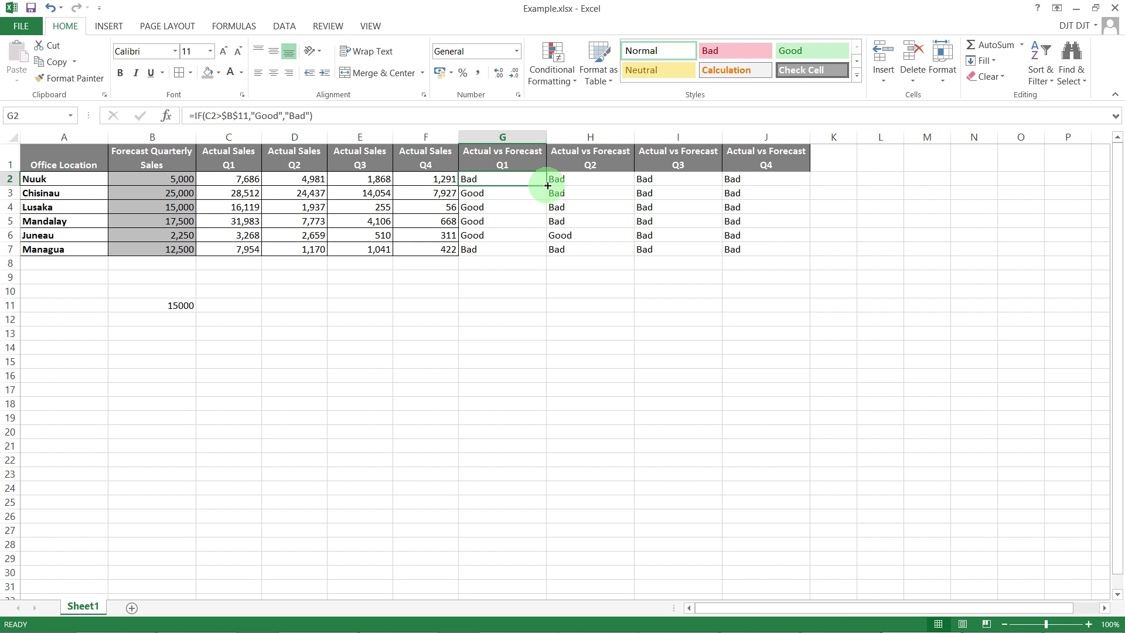
- Fill the $B$11 formula across G2:J7, then verify results in H3, D3 and B11
left_click_drag(547, 186, 805, 251)
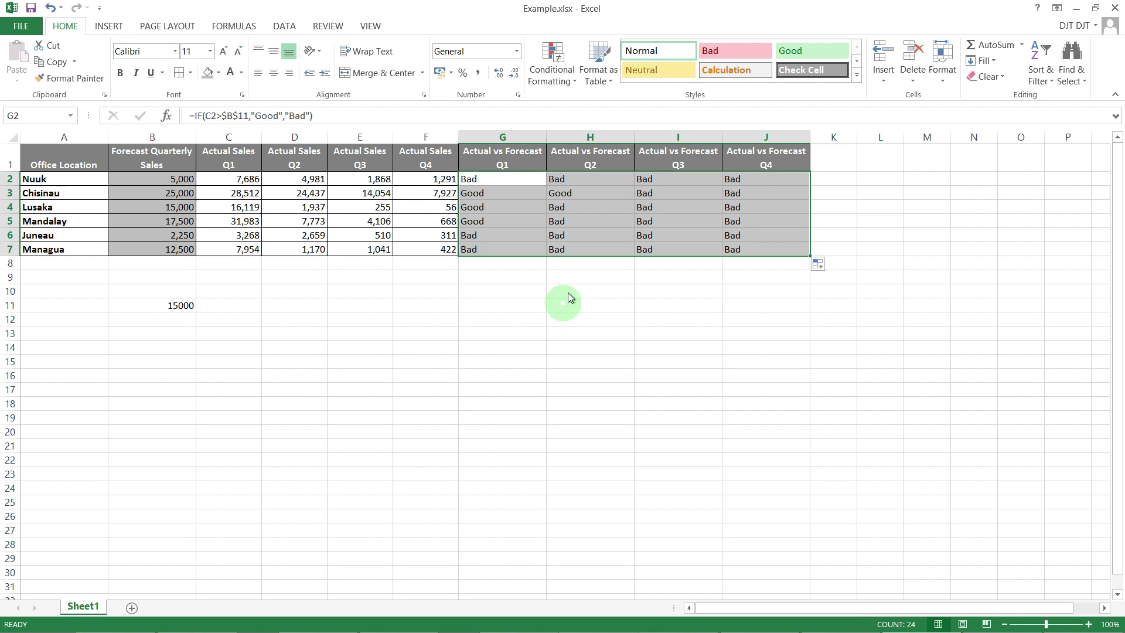
left_click(592, 194)
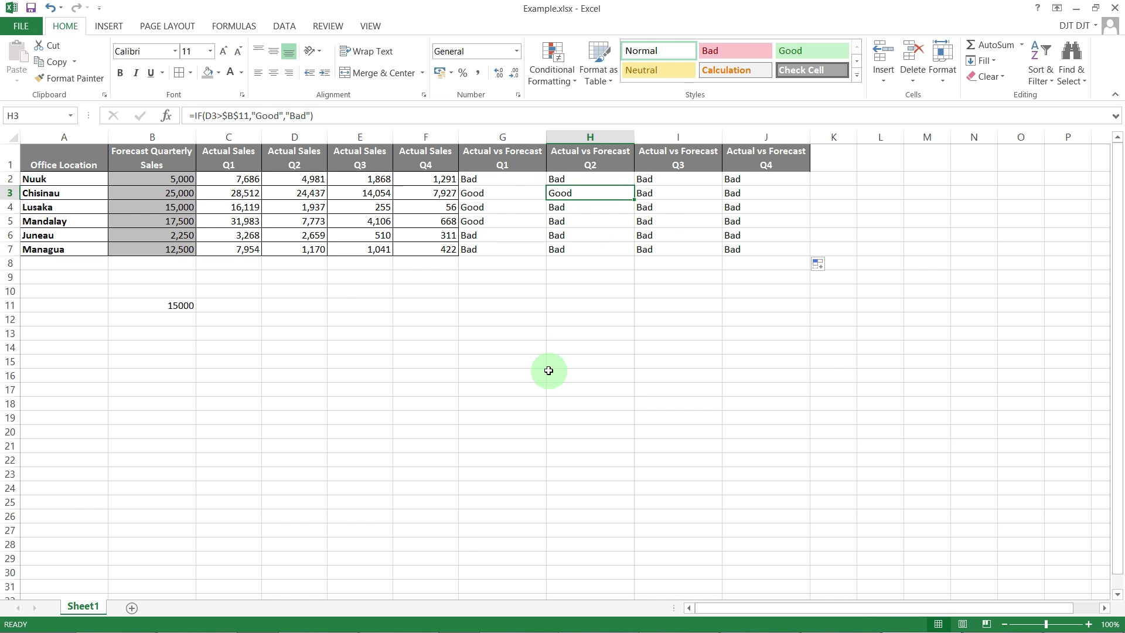
left_click(320, 197)
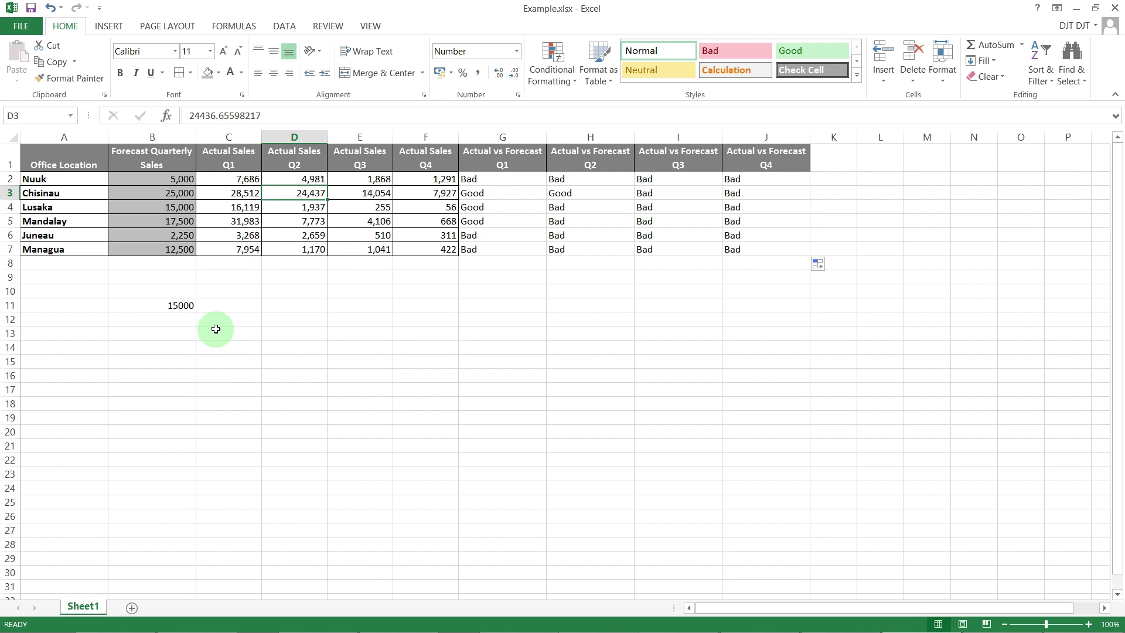
left_click(188, 307)
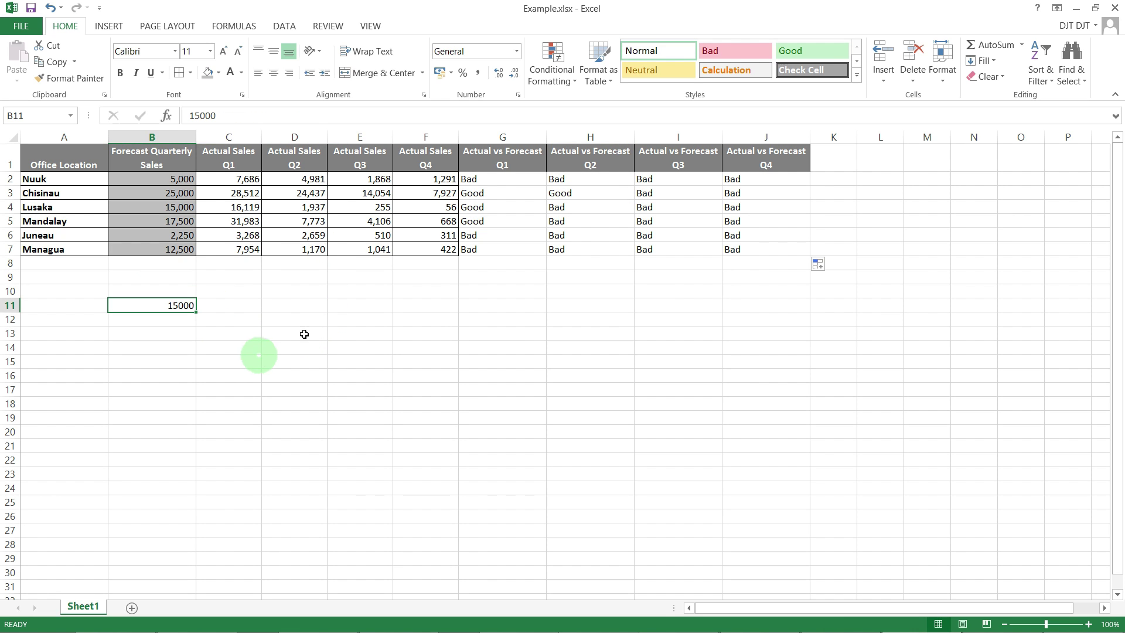
left_click(354, 309)
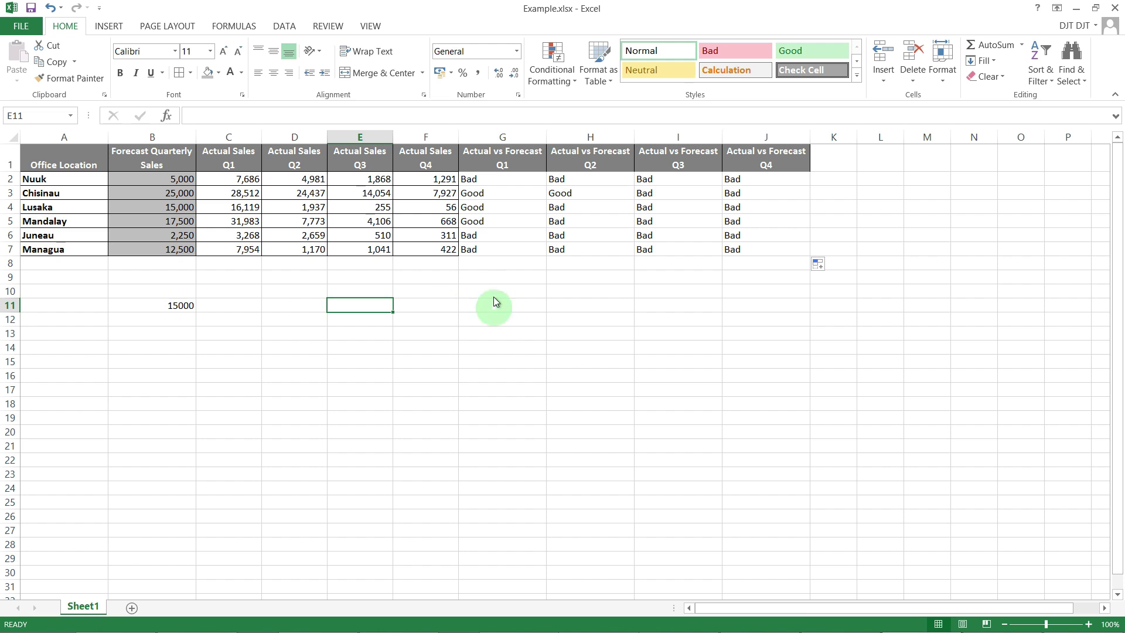
left_click(503, 179)
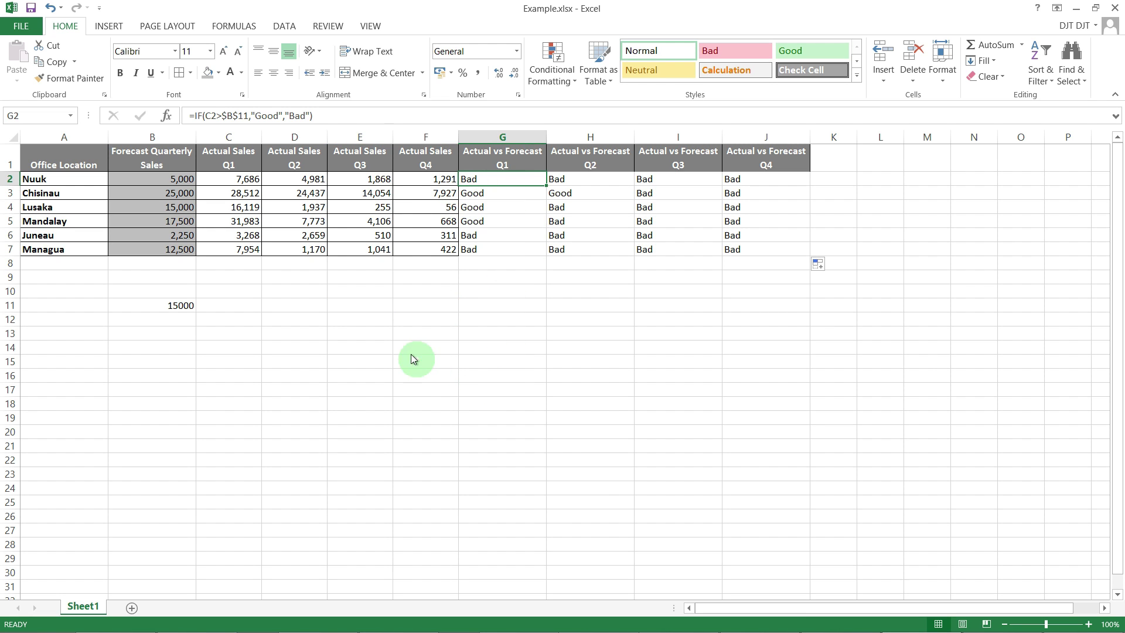